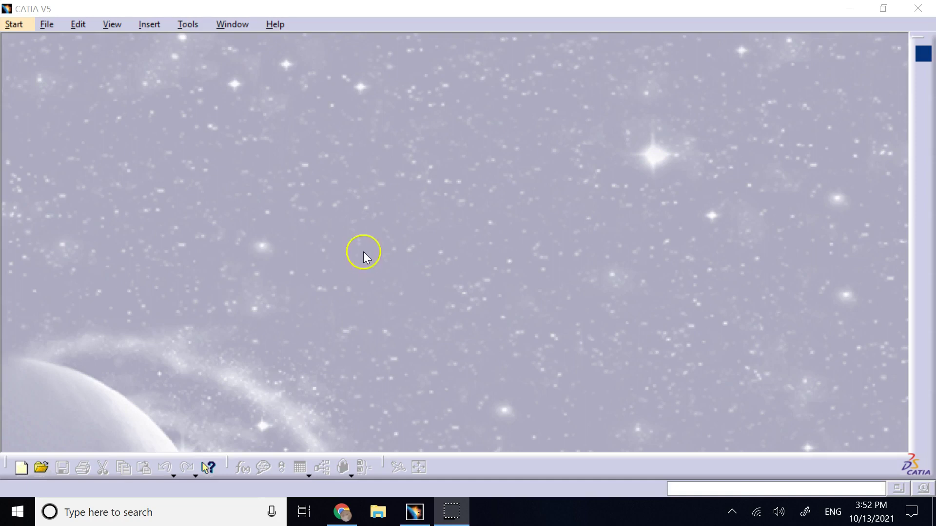
# Create a new part named Part1 in the FreeStyle workbench with hybrid design enabled, and move the Tools Dashboard clear of the planes.
pyautogui.click(23, 25)
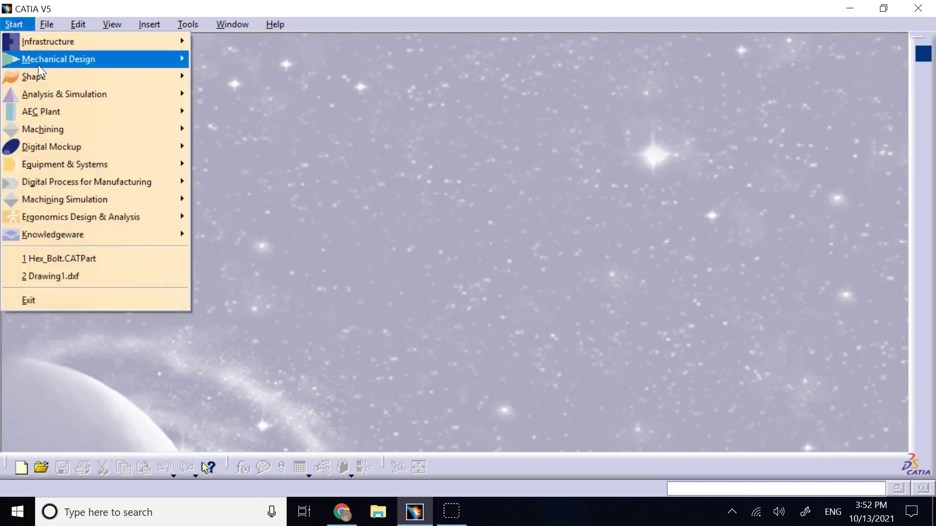
pyautogui.moveTo(48, 77)
pyautogui.click(215, 77)
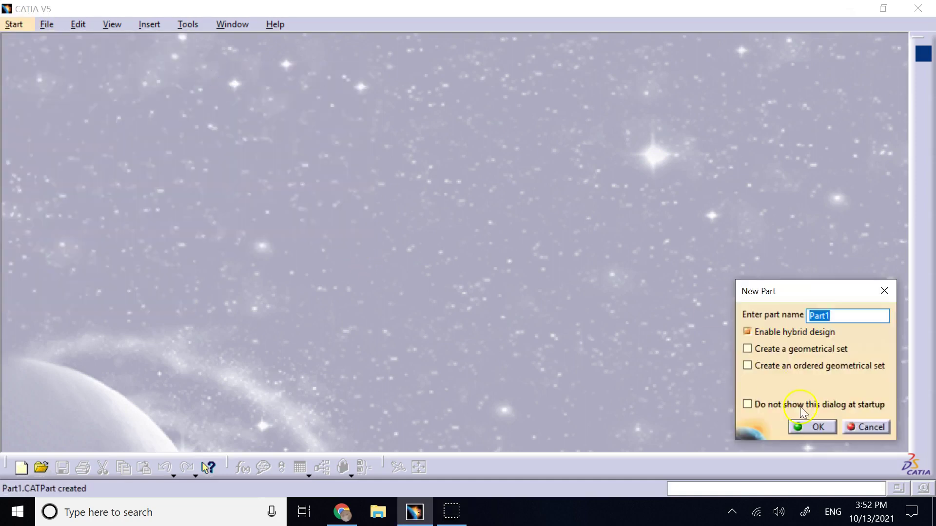
pyautogui.press('Return')
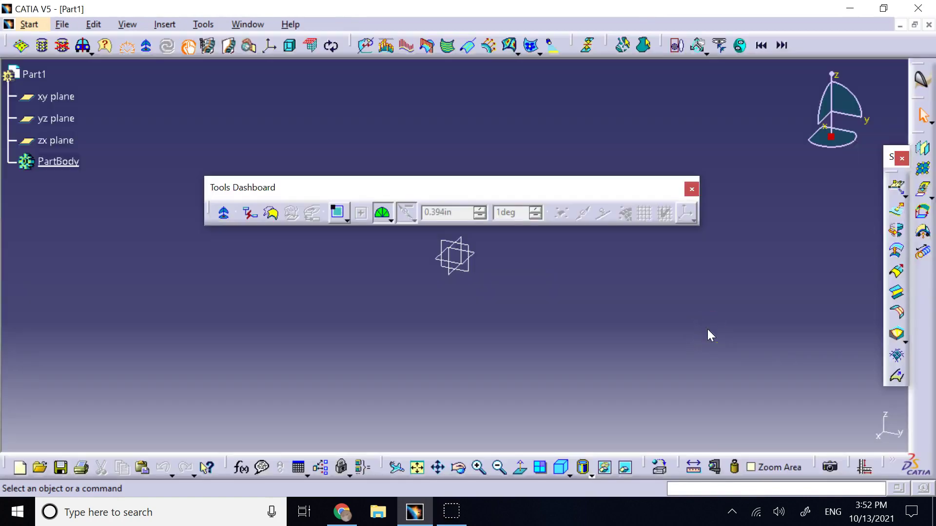
pyautogui.moveTo(528, 190); pyautogui.dragTo(565, 89)
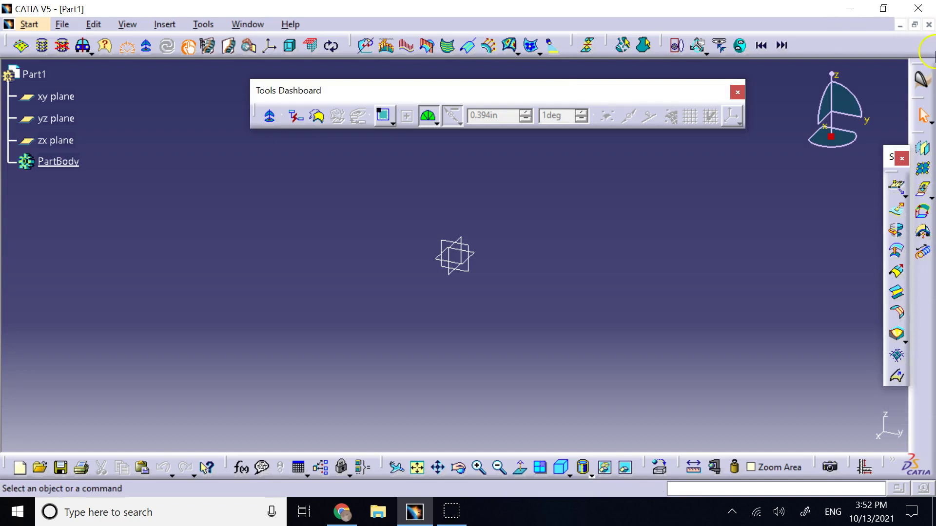
pyautogui.click(923, 170)
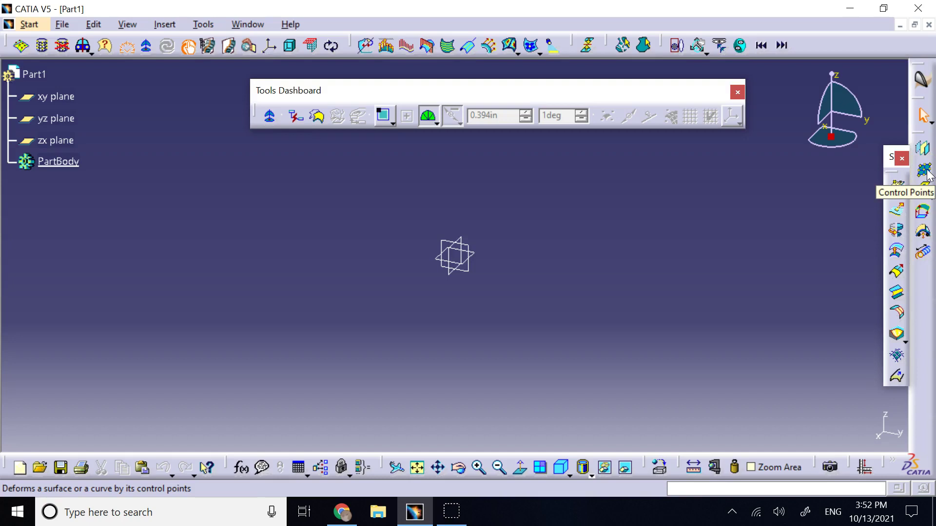
pyautogui.click(930, 170)
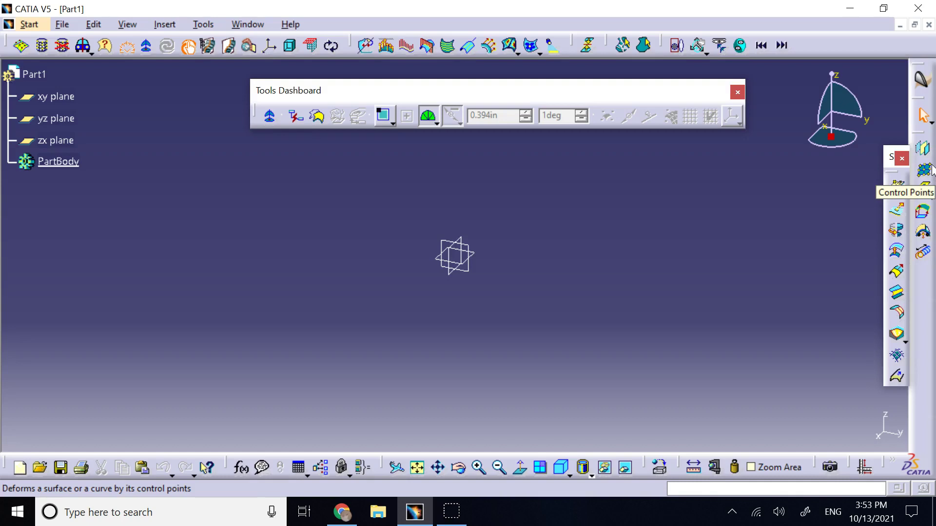
pyautogui.click(571, 246)
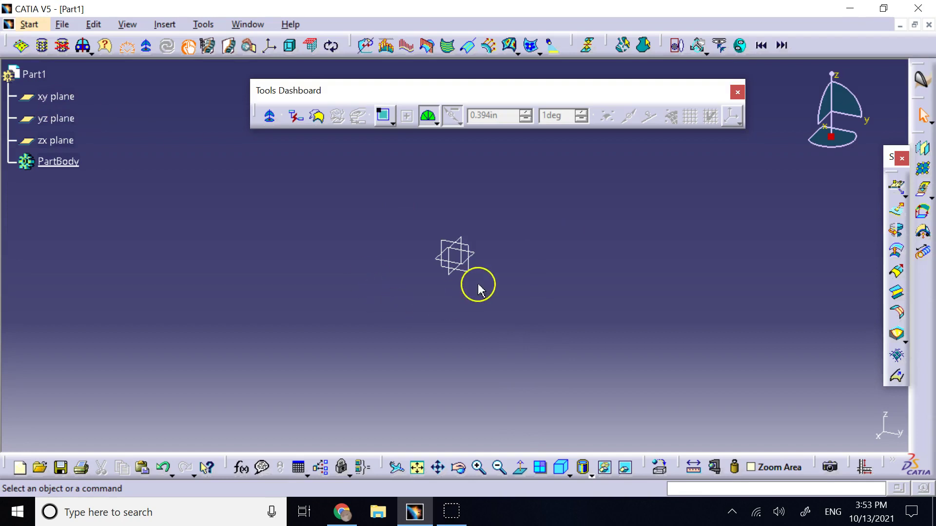
# Switch to the Generative Shape Design workbench and start a sketch on the xy plane.
pyautogui.click(470, 254)
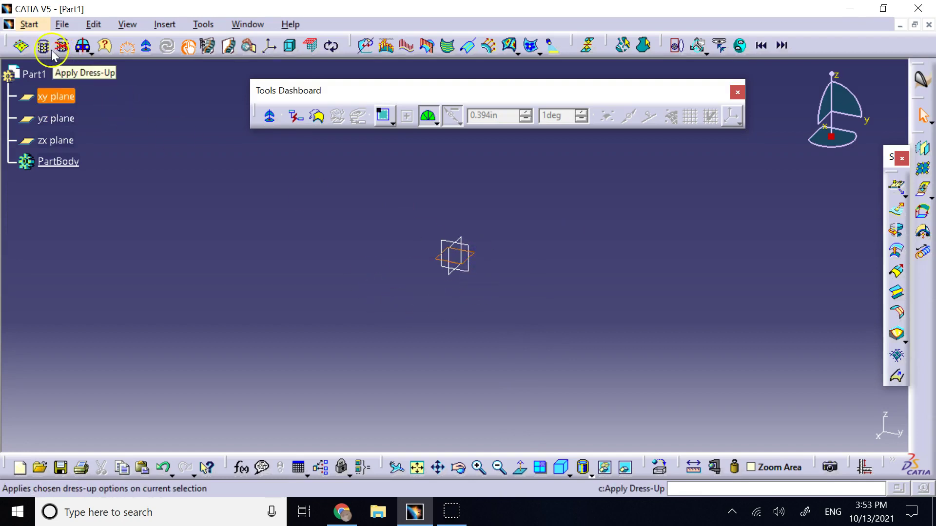
pyautogui.click(26, 25)
pyautogui.moveTo(54, 76)
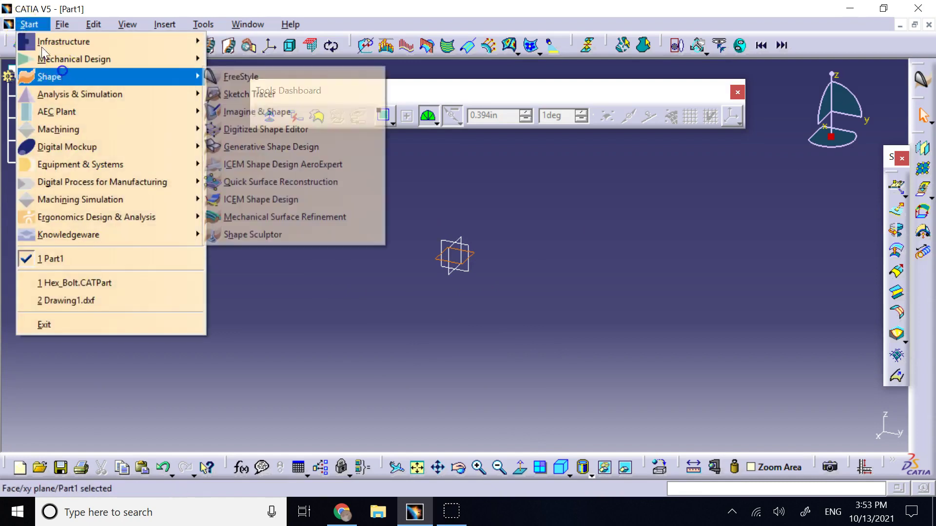
pyautogui.click(322, 146)
pyautogui.click(922, 143)
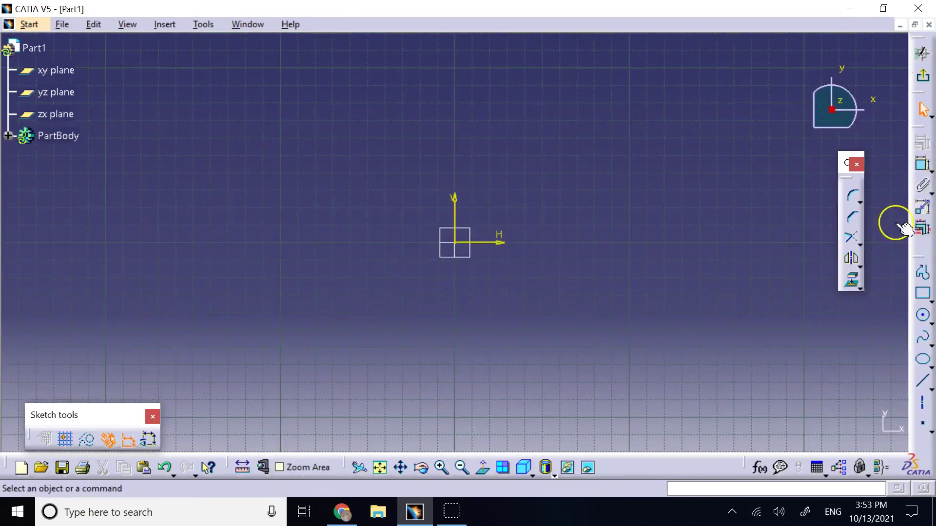
# Sketch a centered rectangle around the origin, roughly square in shape.
pyautogui.click(929, 299)
pyautogui.click(910, 310)
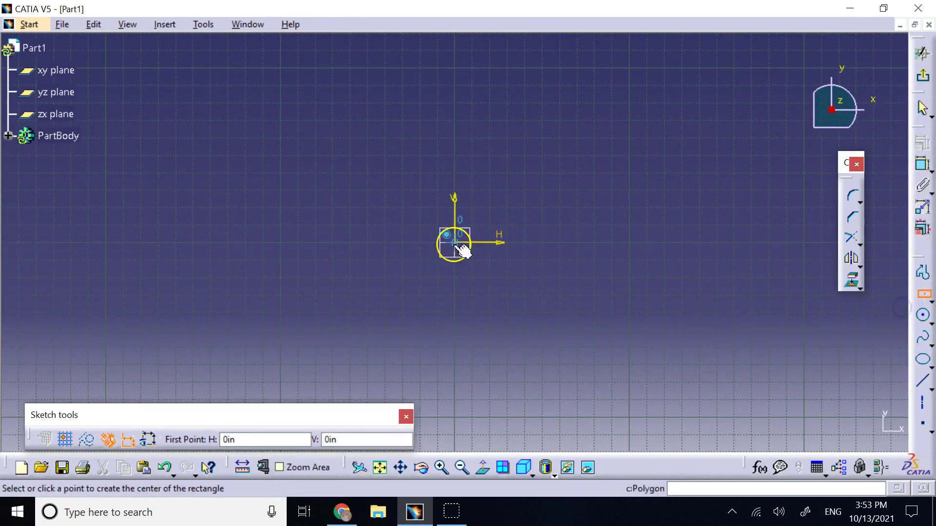
pyautogui.click(455, 242)
pyautogui.click(297, 84)
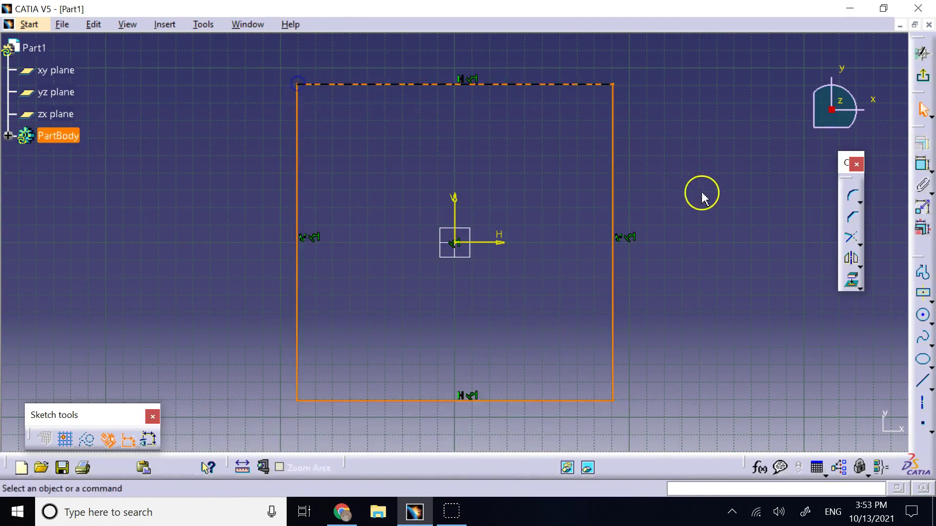
# Constrain two adjacent sides of the rectangle to equal length and exit the sketch.
pyautogui.click(489, 84)
pyautogui.keyDown('ctrl'); pyautogui.click(298, 156); pyautogui.keyUp('ctrl')
pyautogui.click(922, 169)
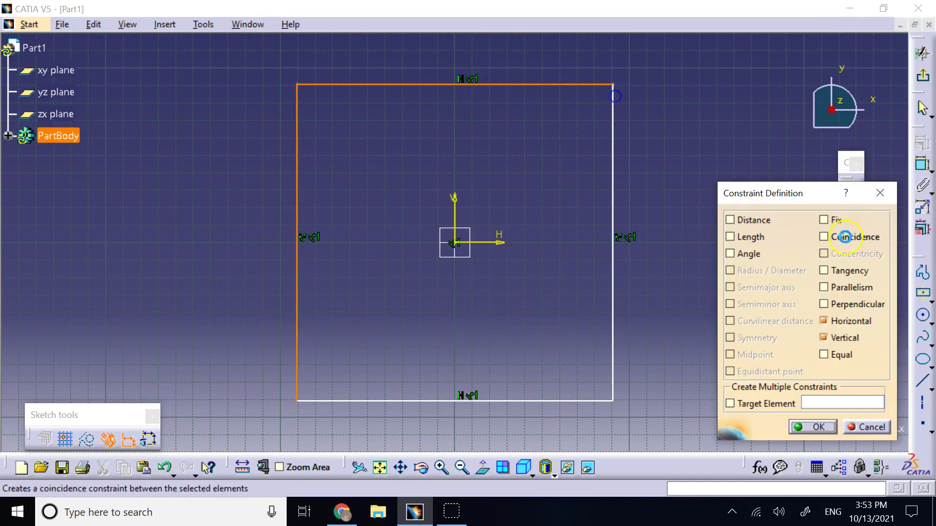
pyautogui.click(825, 355)
pyautogui.click(813, 427)
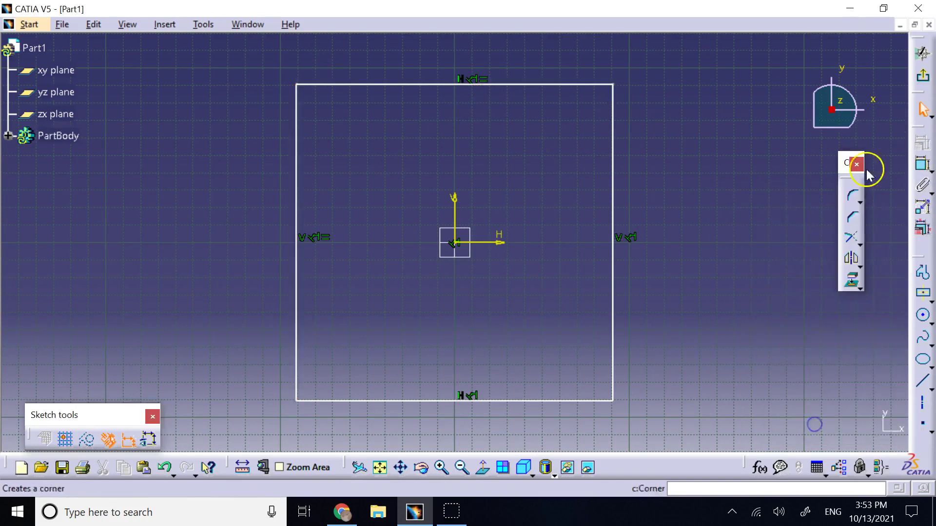
pyautogui.click(922, 53)
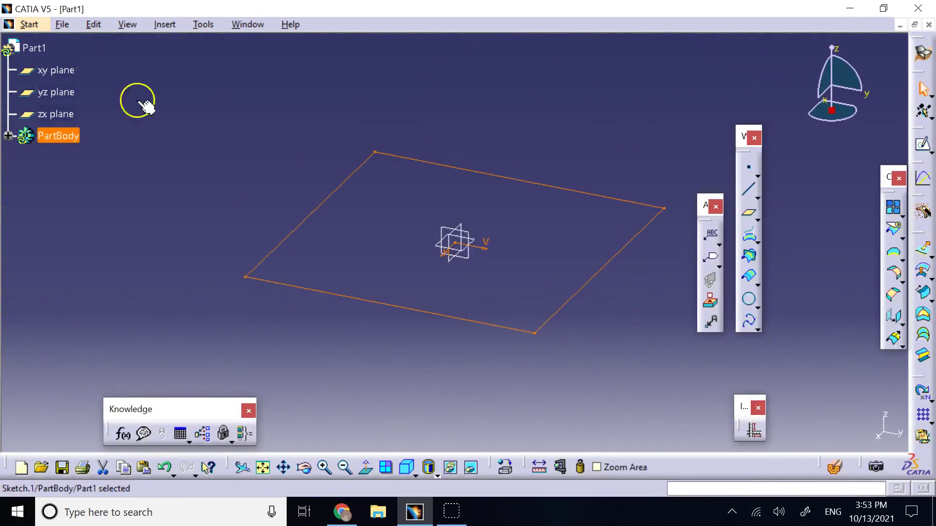
# Return to the FreeStyle workbench with the square sketch in place.
pyautogui.click(29, 24)
pyautogui.moveTo(57, 76)
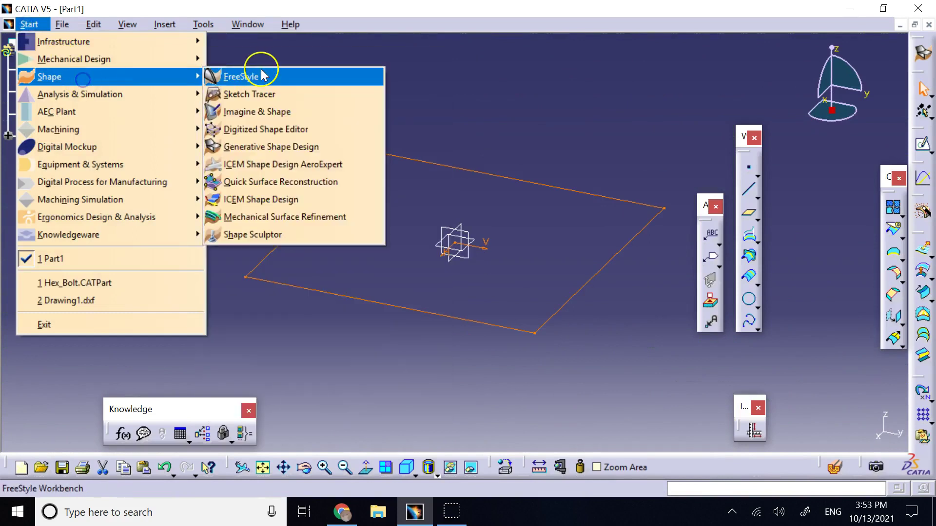
pyautogui.click(263, 76)
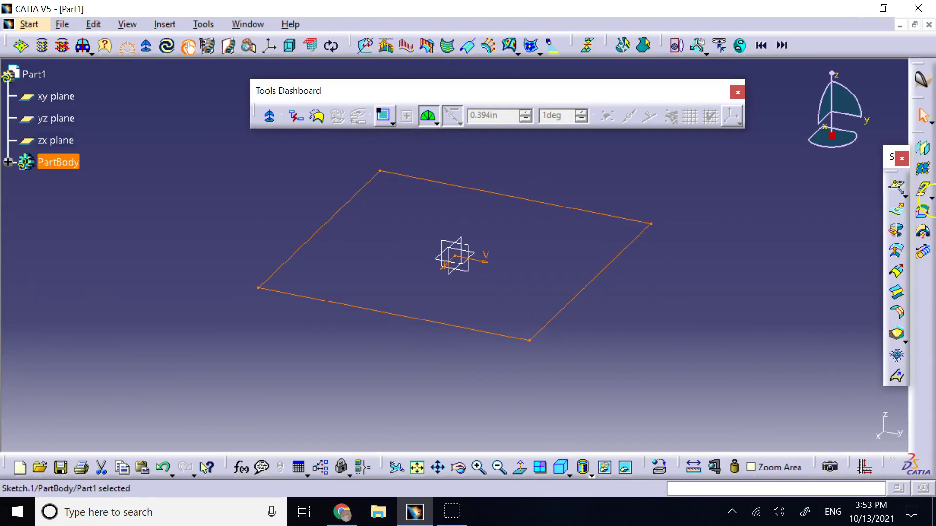
# Create a Fill surface bounded by the four edges of the square sketch.
pyautogui.click(898, 337)
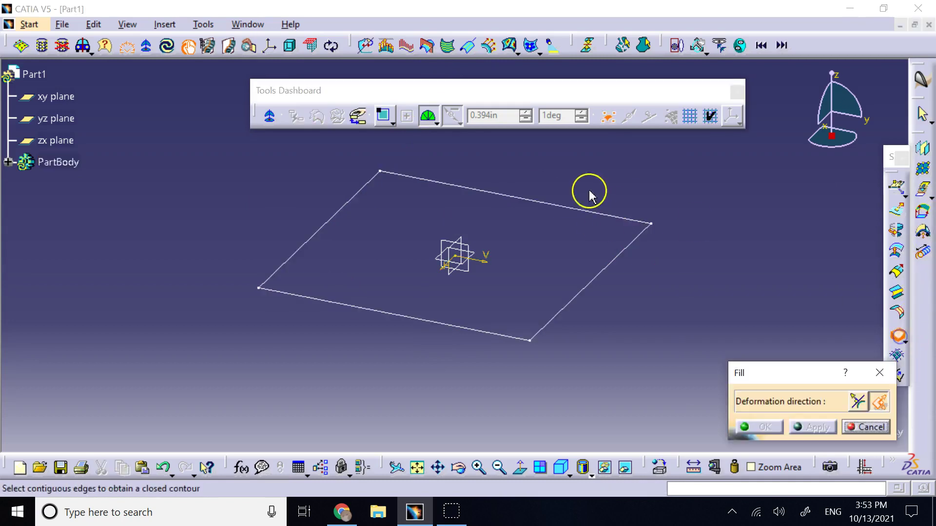
pyautogui.click(539, 201)
pyautogui.click(347, 218)
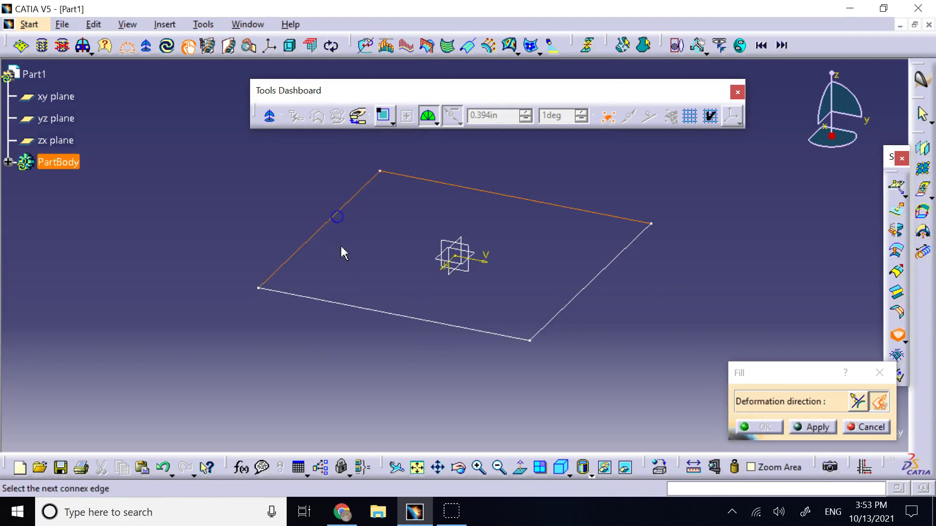
pyautogui.click(379, 310)
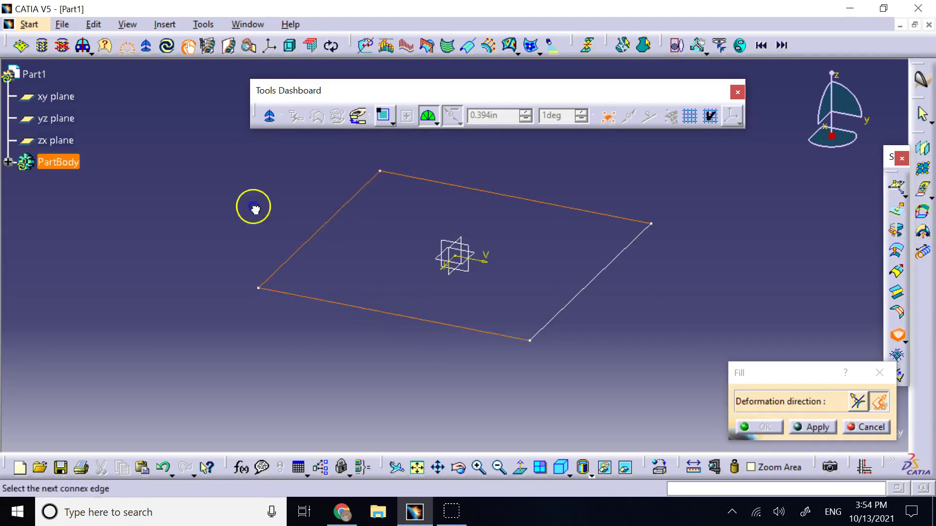
pyautogui.click(579, 298)
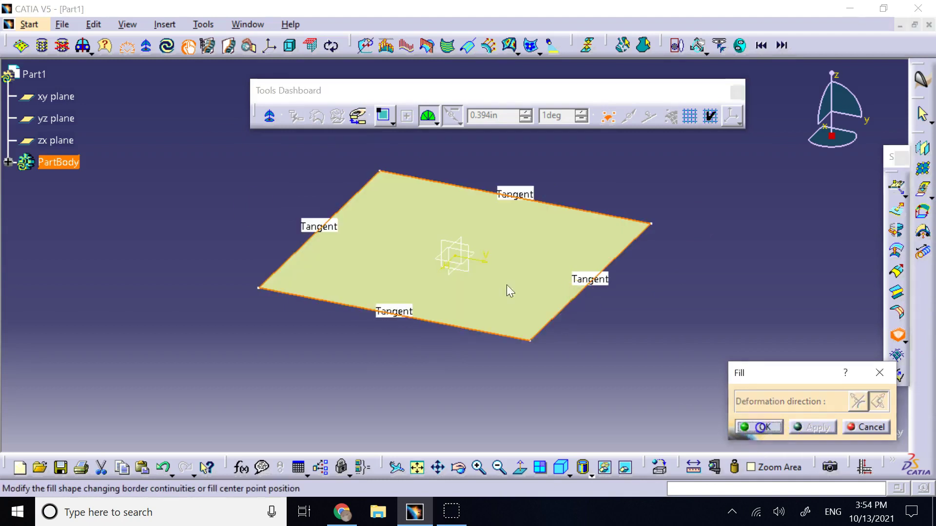
pyautogui.click(760, 427)
# Show the part in isometric view and start Control Points editing on the filled surface.
pyautogui.click(562, 467)
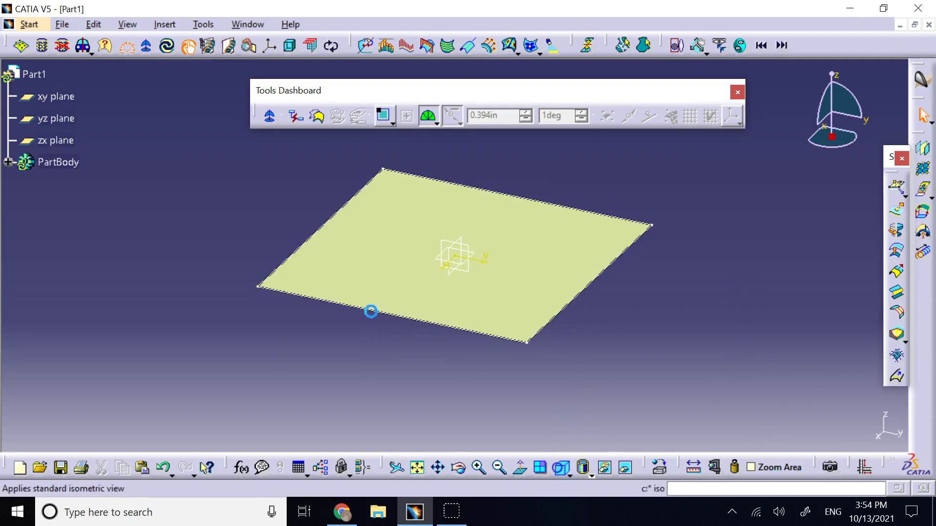
pyautogui.moveTo(478, 87); pyautogui.dragTo(449, 80)
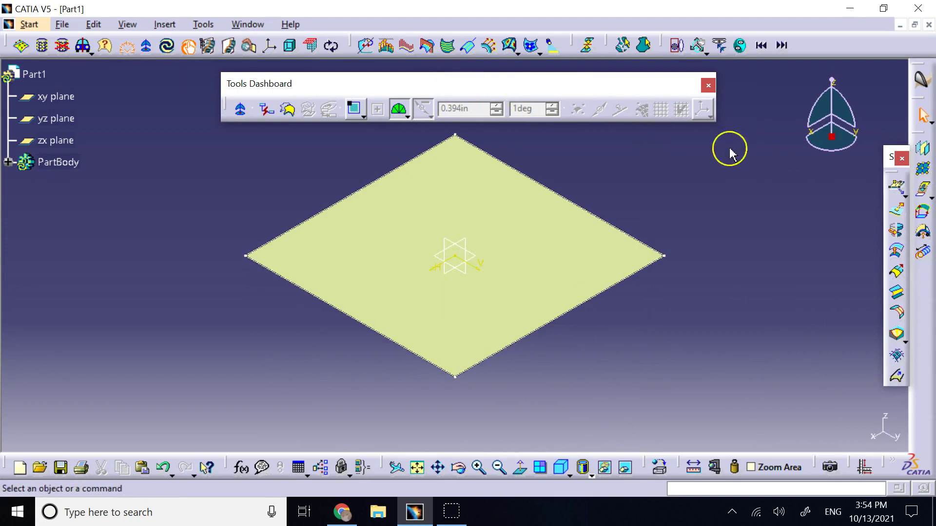
pyautogui.click(924, 171)
pyautogui.click(542, 205)
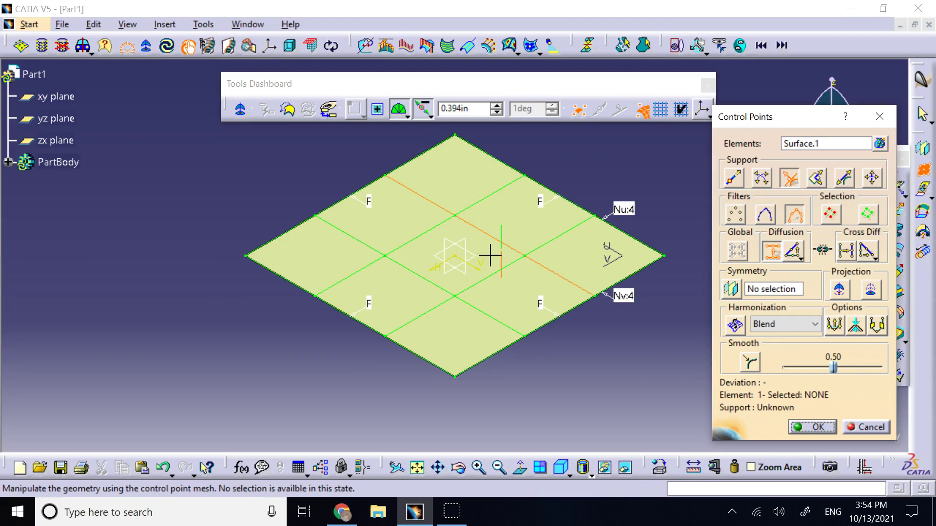
pyautogui.click(447, 194)
pyautogui.click(502, 200)
pyautogui.click(530, 303)
# Raise the surface's U order (Nu) step by step to 7.
pyautogui.click(629, 213)
pyautogui.rightClick(631, 215)
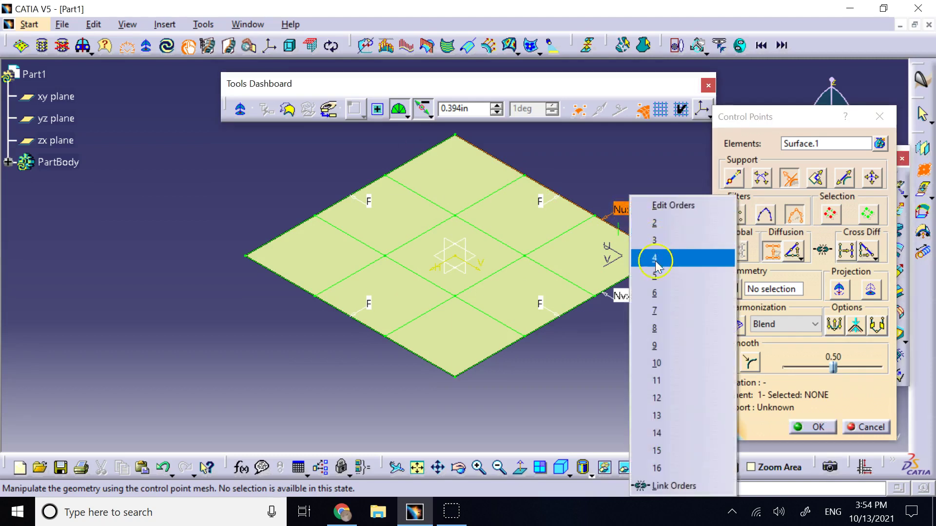
pyautogui.click(685, 469)
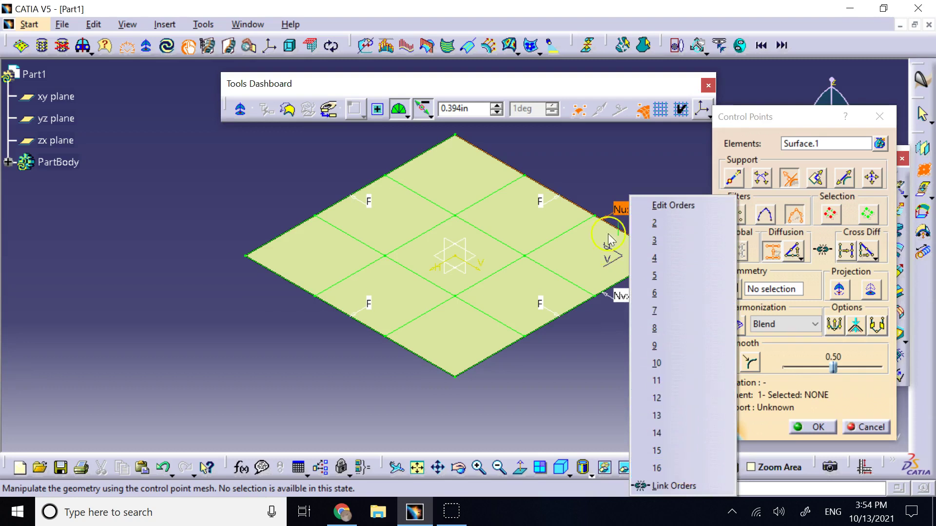
pyautogui.click(597, 177)
pyautogui.click(633, 213)
pyautogui.click(629, 210)
pyautogui.click(629, 210)
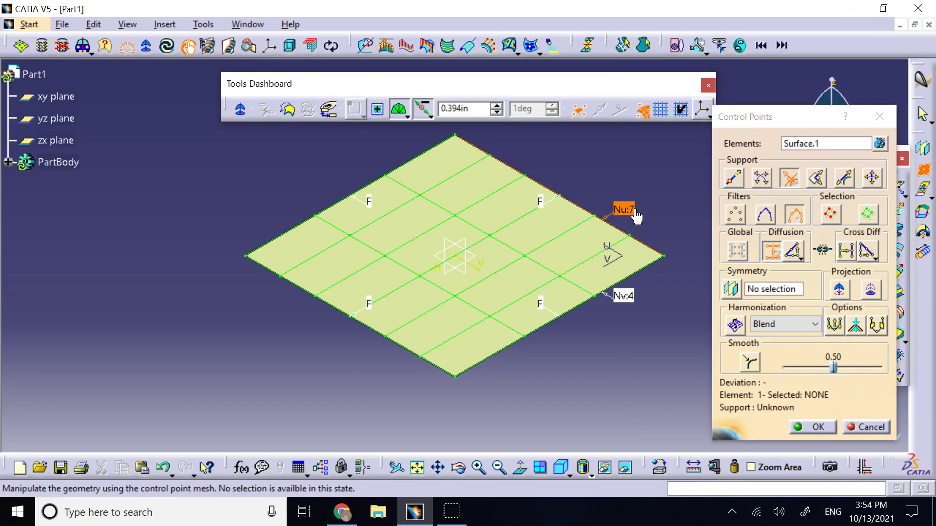
# Set the surface's control mesh order to 10 in both the U and V directions.
pyautogui.rightClick(630, 209)
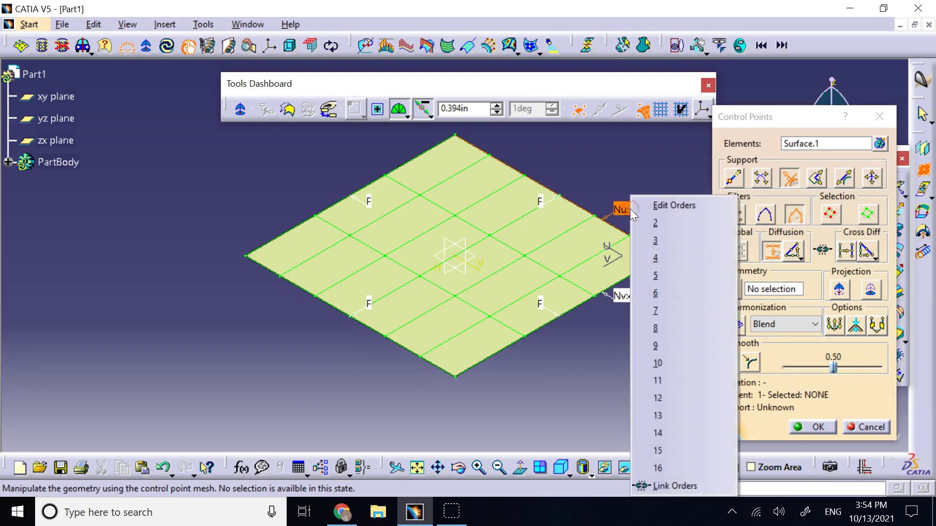
pyautogui.click(657, 364)
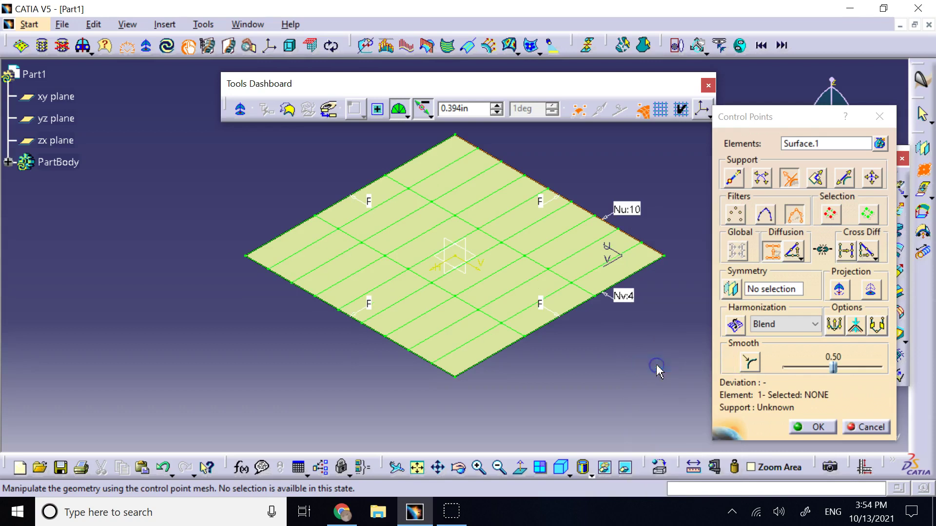
pyautogui.rightClick(626, 297)
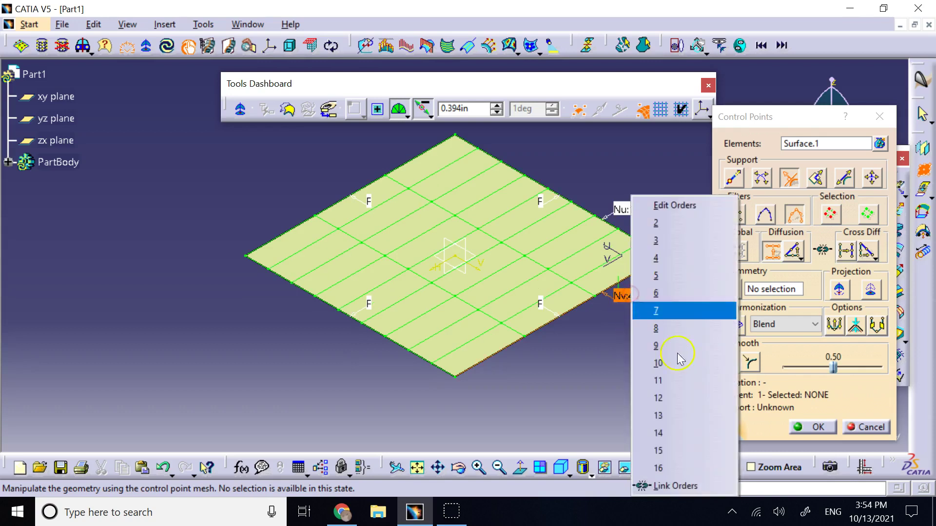
pyautogui.click(666, 366)
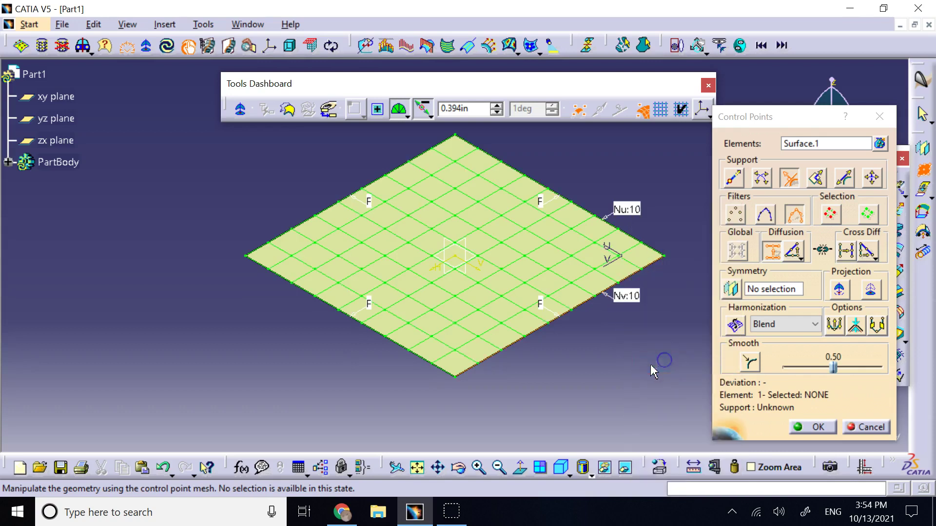
pyautogui.click(618, 406)
pyautogui.click(814, 427)
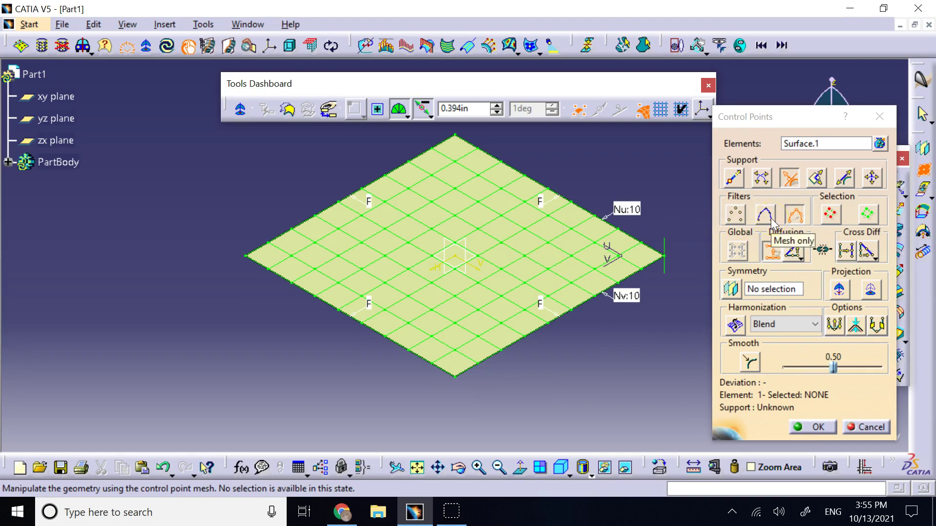
pyautogui.click(797, 219)
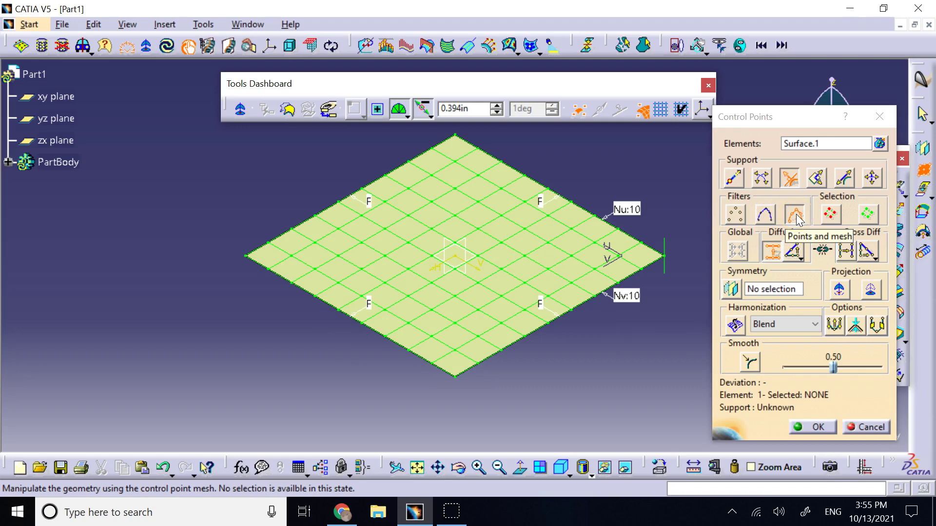
pyautogui.click(790, 186)
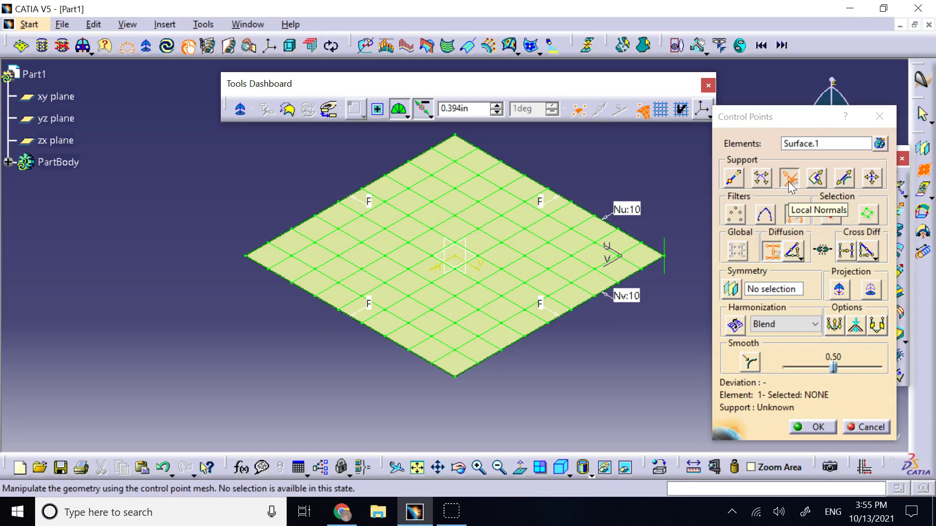
pyautogui.click(811, 181)
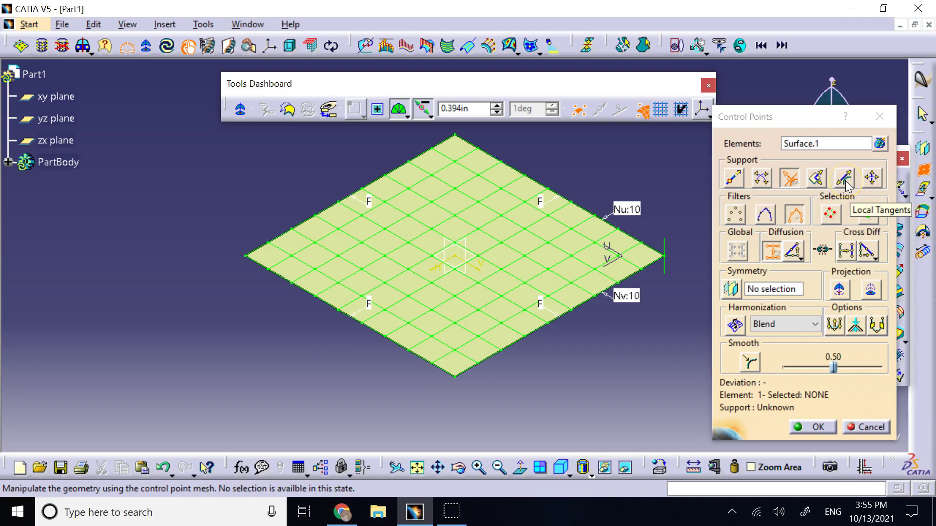
# With movement kept normal to the compass, pull an interior control point near one corner of the mesh far upward.
pyautogui.click(818, 180)
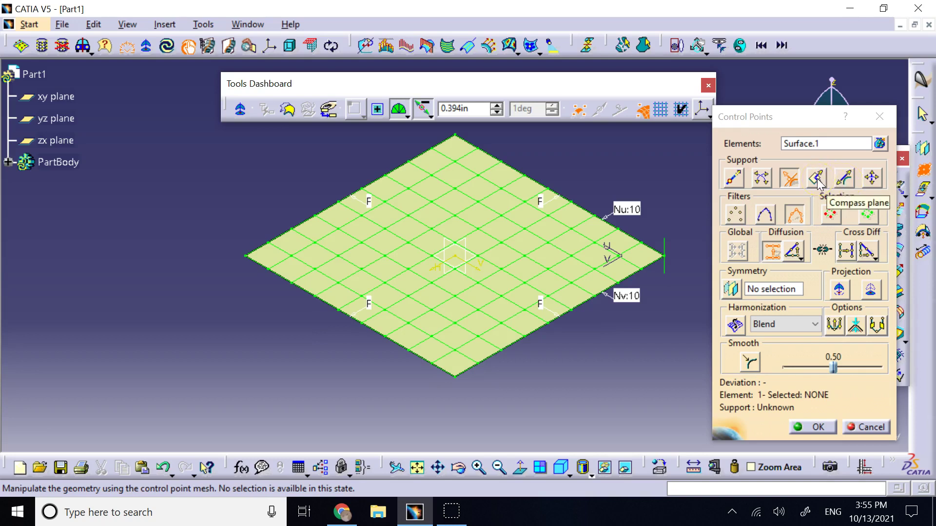
pyautogui.click(794, 175)
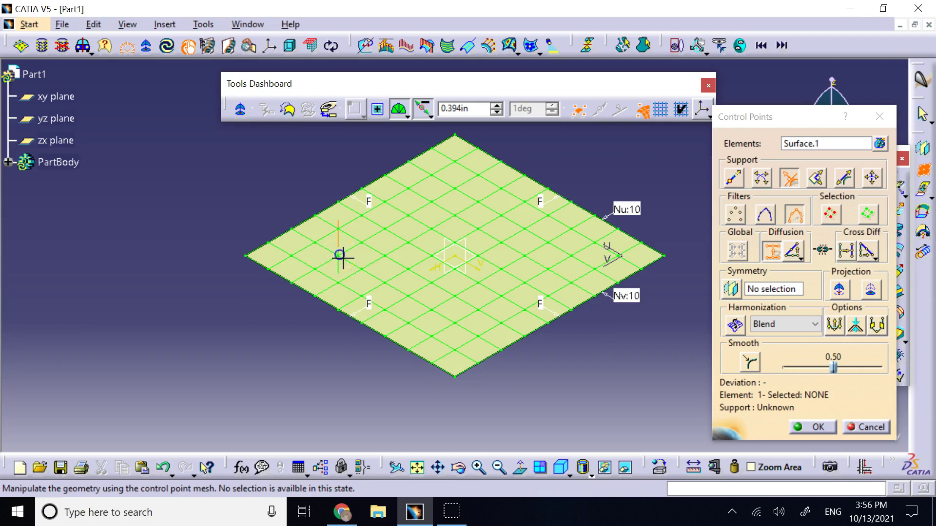
pyautogui.moveTo(343, 257); pyautogui.dragTo(327, 2)
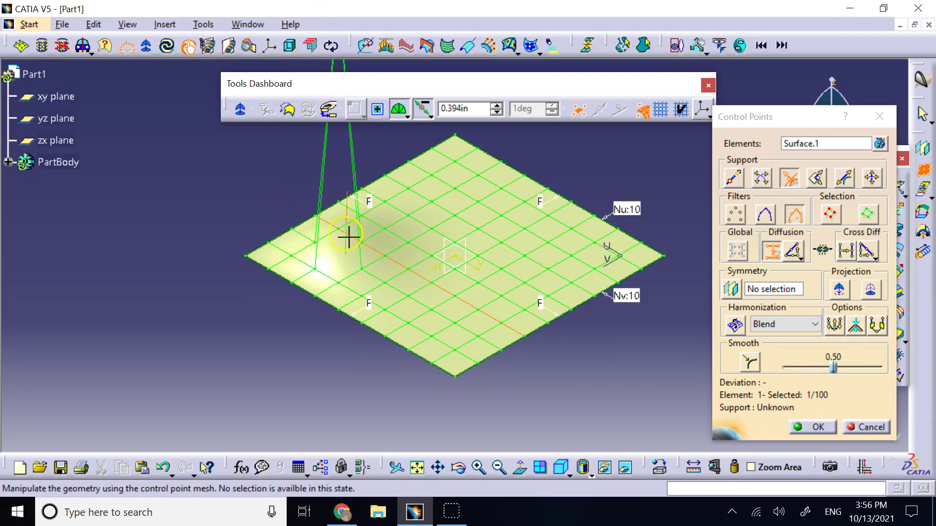
# Show the whole mesh in front view, move the Tools Dashboard clear of it and pull the raised control point even higher.
pyautogui.click(569, 473)
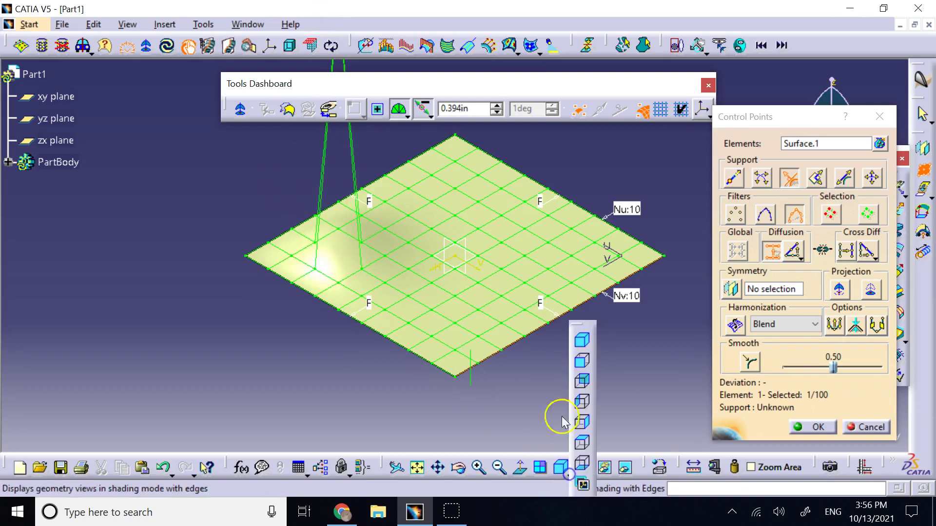
pyautogui.click(581, 360)
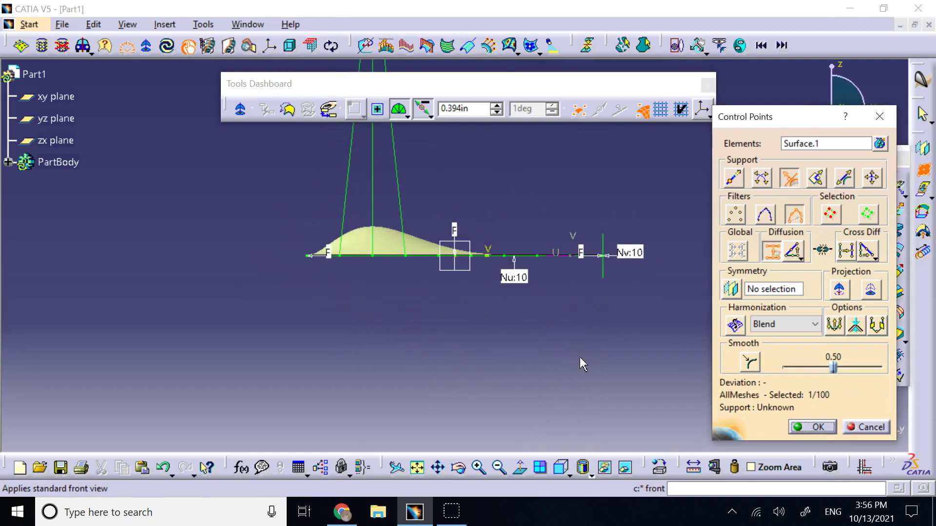
pyautogui.click(499, 467)
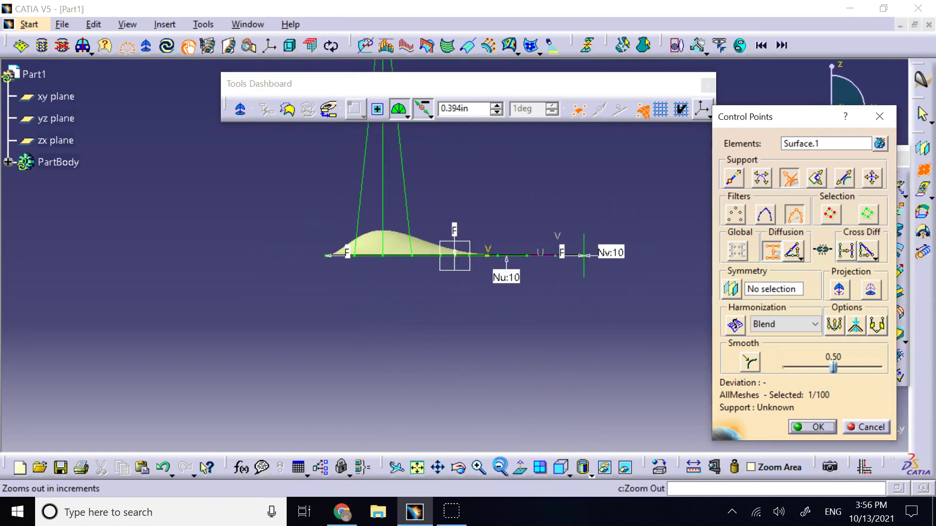
pyautogui.click(447, 467)
pyautogui.click(417, 467)
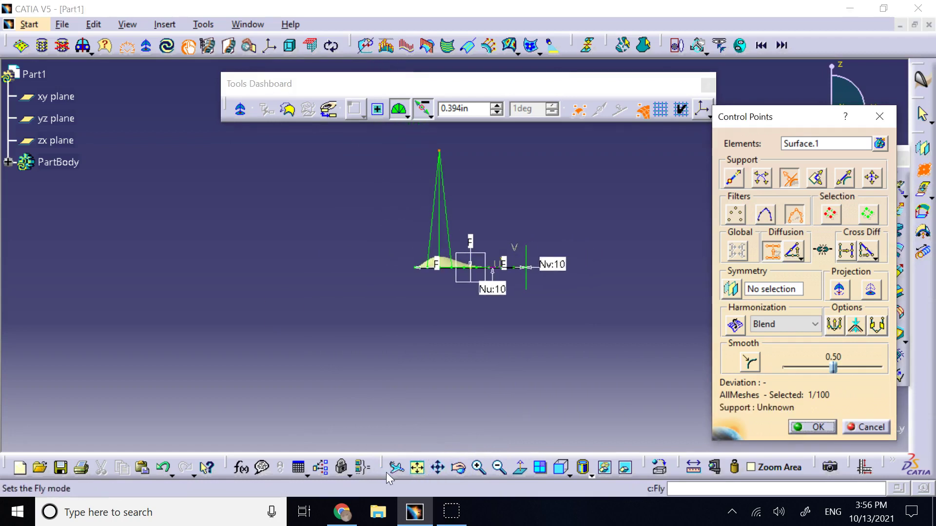
pyautogui.moveTo(444, 95); pyautogui.dragTo(448, 411)
pyautogui.moveTo(429, 280); pyautogui.dragTo(461, 98)
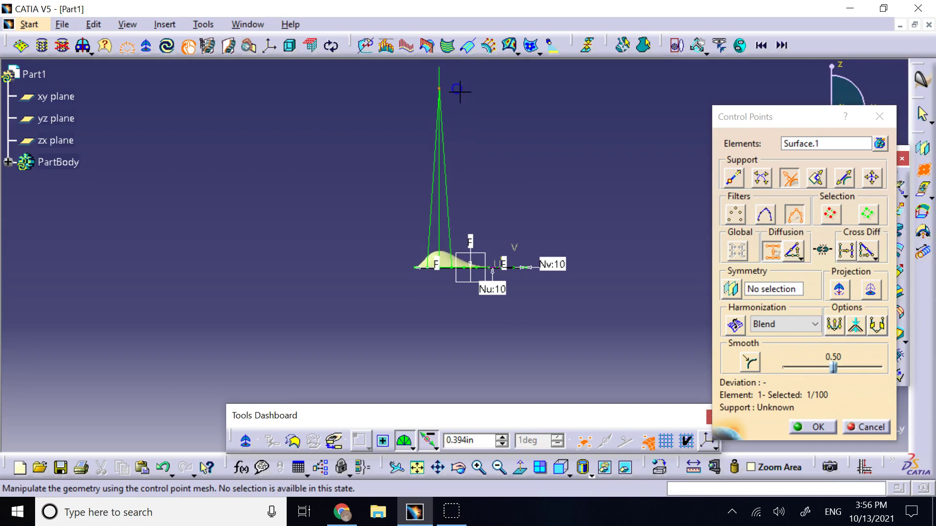
# Pull a control point near the opposite corner upward and points near the two remaining corners downward, and accept the deformation.
pyautogui.click(567, 476)
pyautogui.click(579, 338)
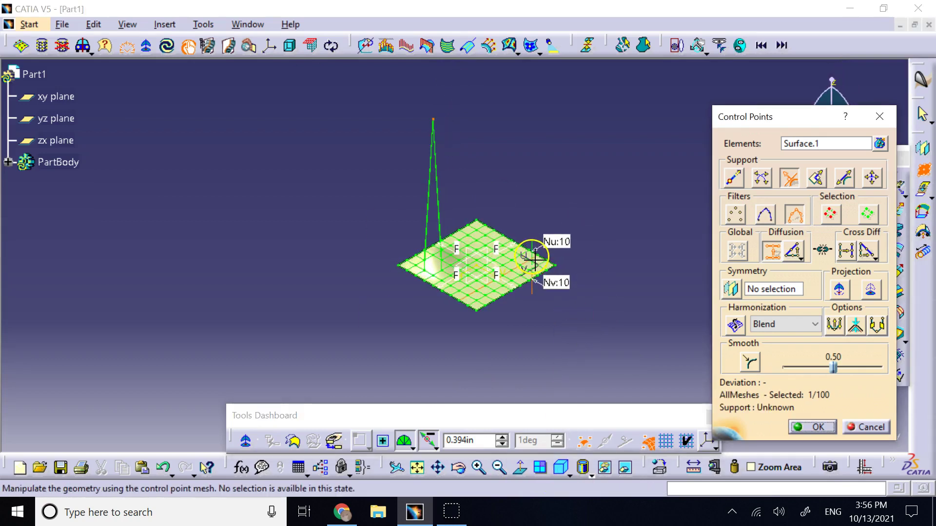
pyautogui.moveTo(523, 267); pyautogui.dragTo(534, 126)
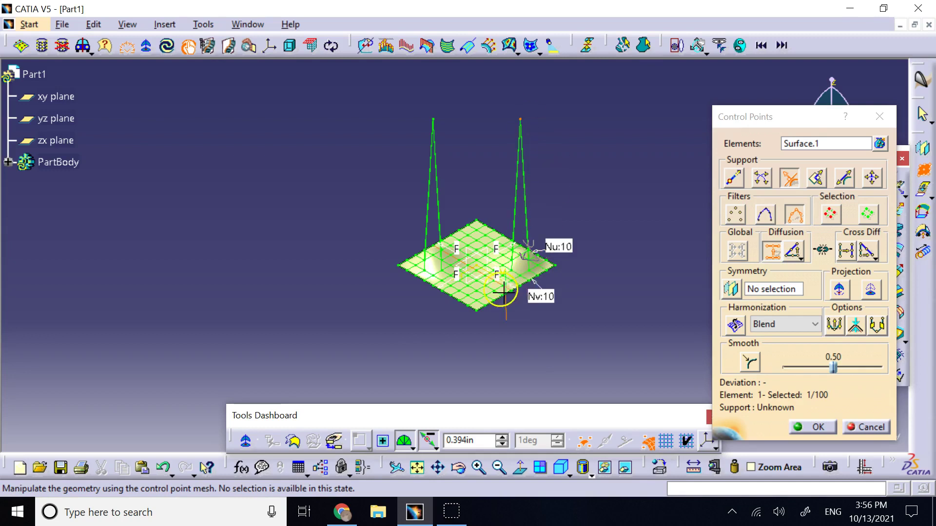
pyautogui.moveTo(482, 321); pyautogui.dragTo(491, 420)
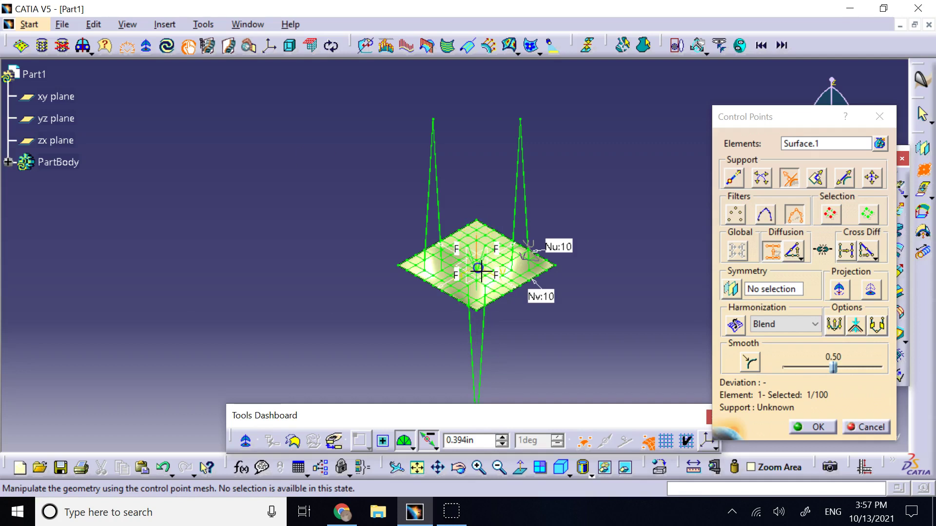
pyautogui.hotkey('ctrl', 'z')
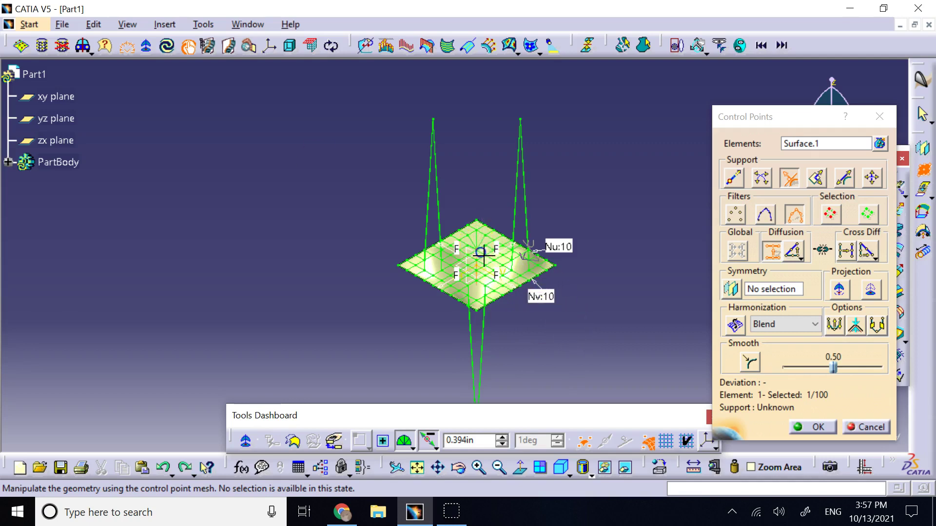
pyautogui.moveTo(485, 267); pyautogui.dragTo(513, 385)
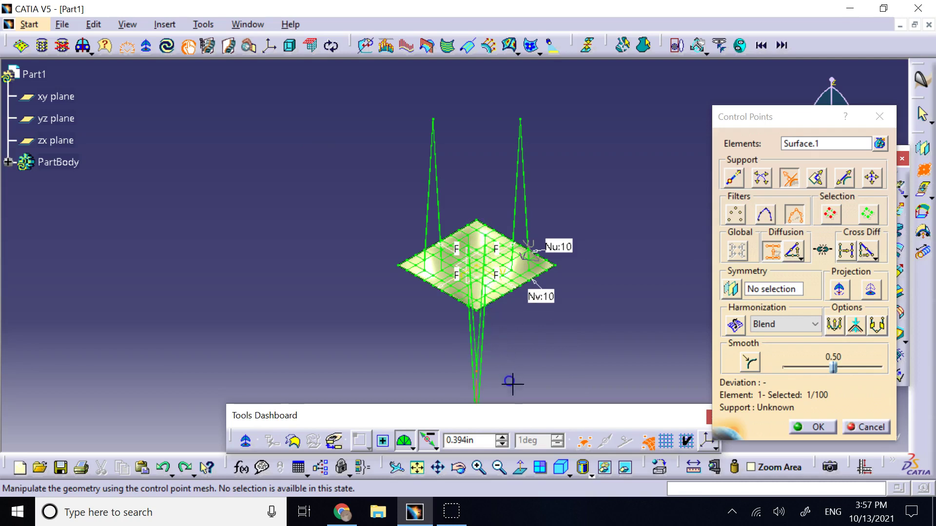
pyautogui.click(565, 469)
pyautogui.click(580, 373)
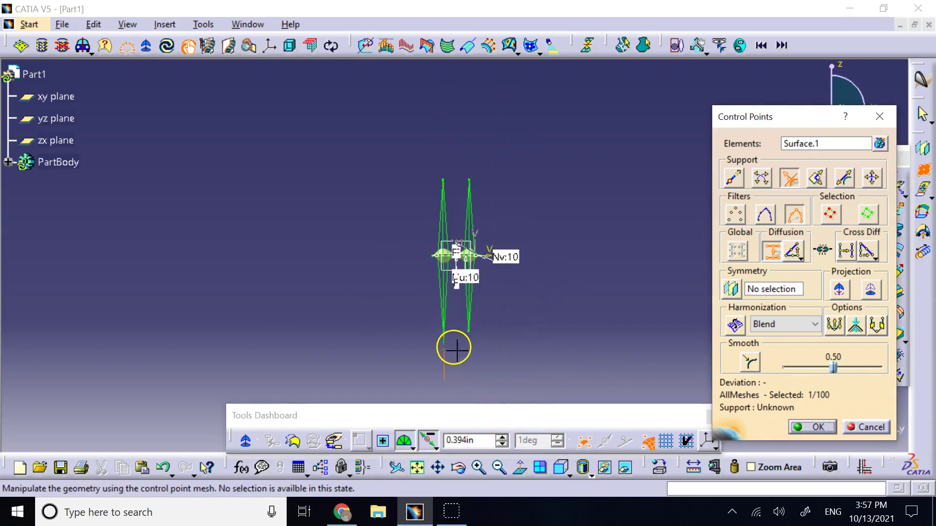
pyautogui.click(444, 332)
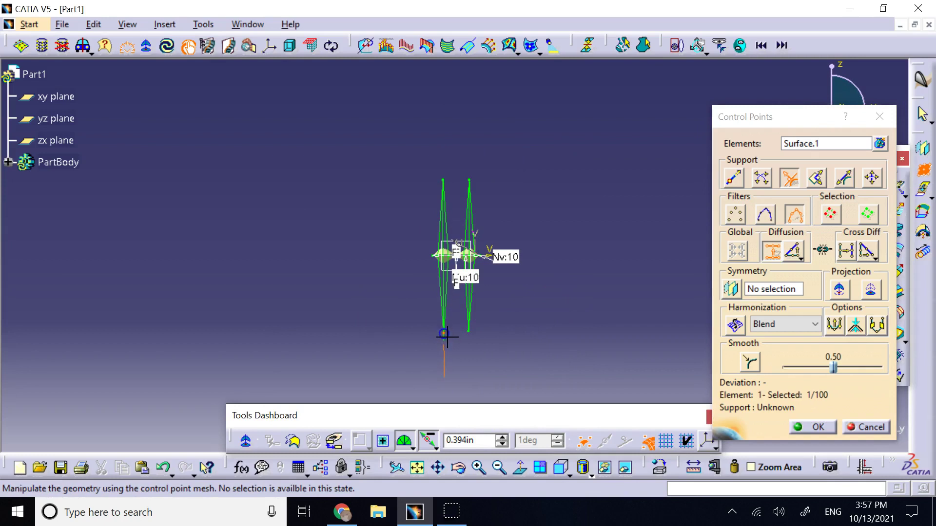
pyautogui.click(801, 430)
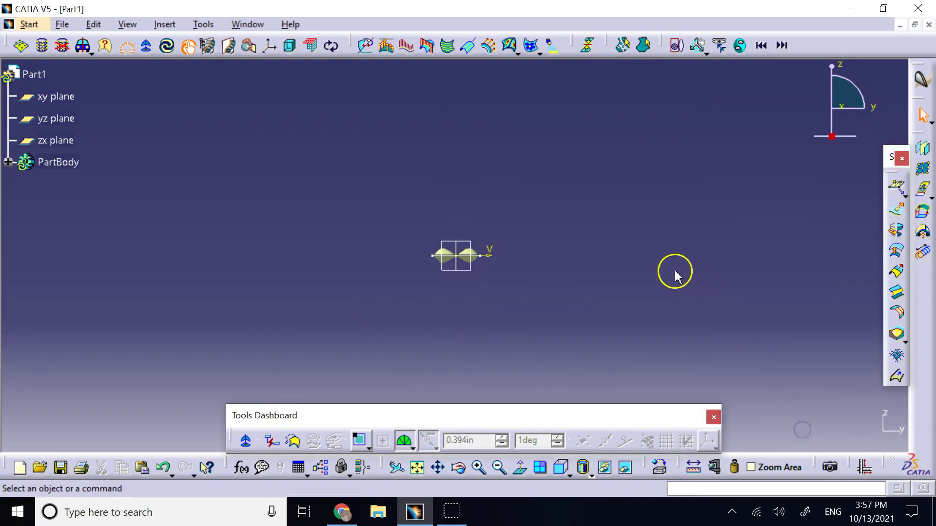
# Hide the square sketch under PartBody.
pyautogui.click(9, 162)
pyautogui.rightClick(68, 184)
pyautogui.click(107, 230)
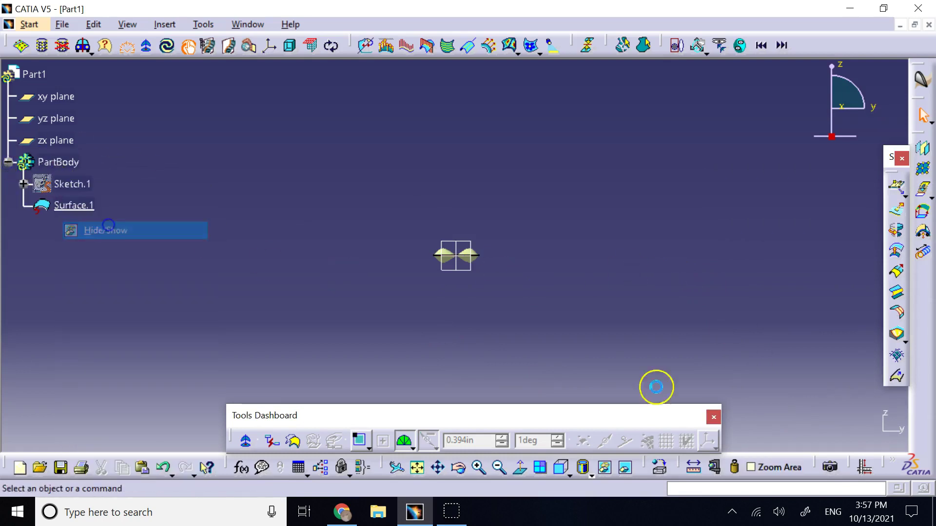
# Examine the peaks and valleys of the deformed surface in isometric view and from several other angles.
pyautogui.click(565, 471)
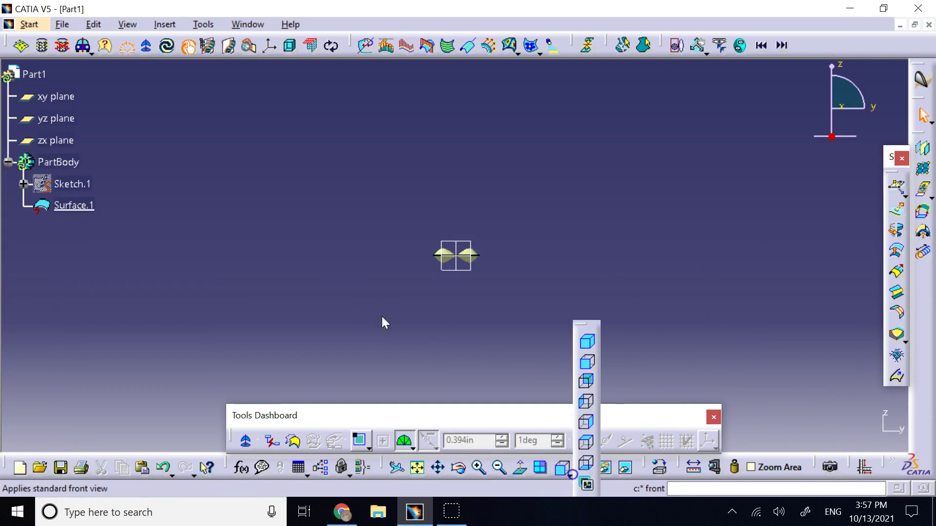
pyautogui.click(586, 343)
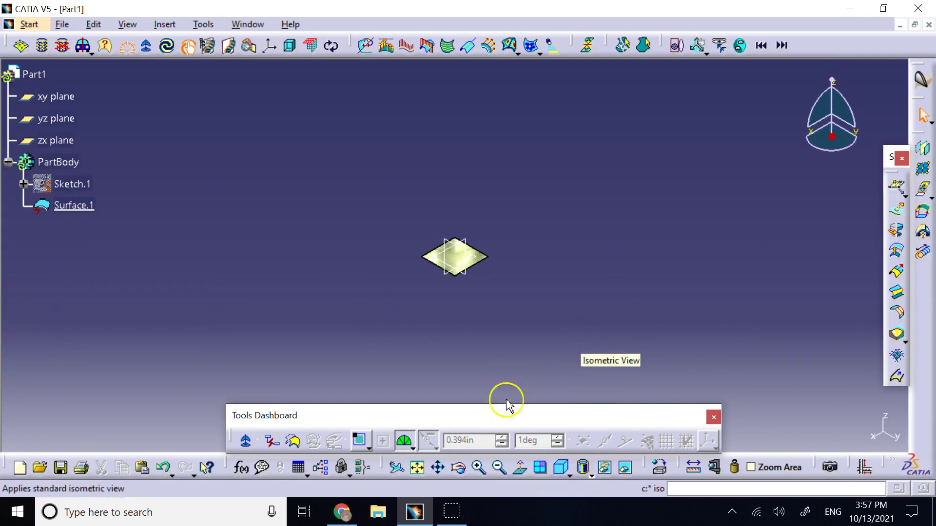
pyautogui.click(417, 468)
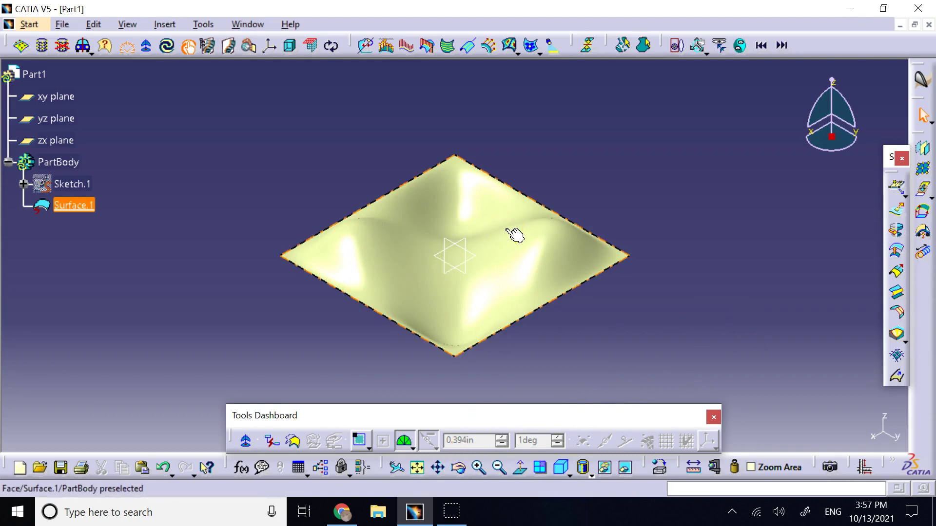
pyautogui.moveTo(508, 230)
pyautogui.mouseDown()
pyautogui.moveTo(445, 223)
pyautogui.moveTo(379, 244)
pyautogui.moveTo(432, 236)
pyautogui.moveTo(533, 250)
pyautogui.moveTo(565, 234)
pyautogui.moveTo(463, 226)
pyautogui.moveTo(370, 267)
pyautogui.moveTo(537, 250)
pyautogui.moveTo(376, 247)
pyautogui.moveTo(452, 236)
pyautogui.moveTo(554, 258)
pyautogui.mouseUp()
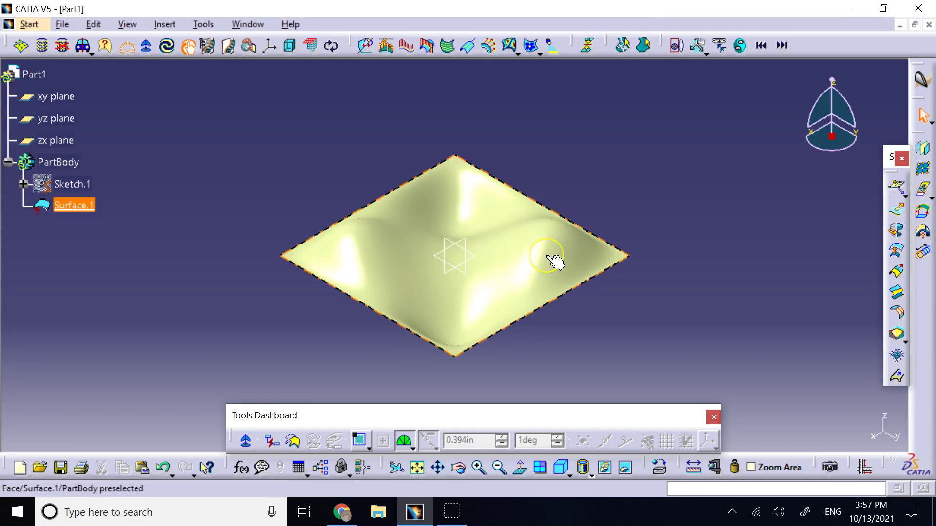
pyautogui.click(501, 403)
pyautogui.click(458, 468)
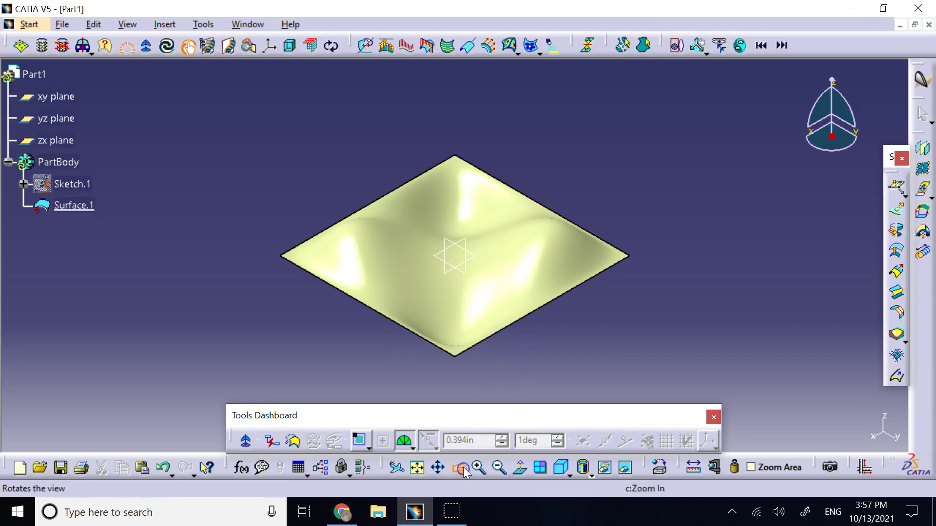
pyautogui.moveTo(459, 349); pyautogui.dragTo(481, 296)
pyautogui.click(482, 296)
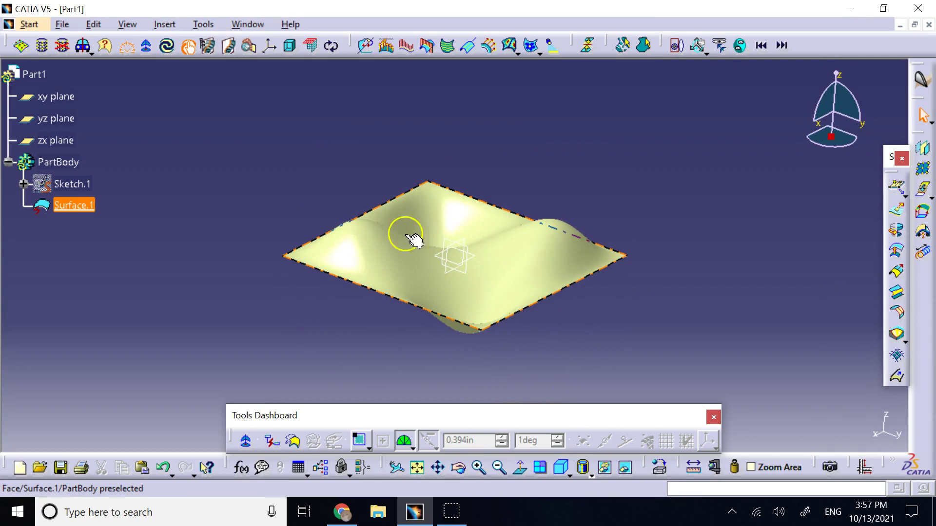
pyautogui.moveTo(445, 243); pyautogui.dragTo(309, 150)
pyautogui.click(458, 468)
pyautogui.moveTo(446, 342); pyautogui.dragTo(391, 376)
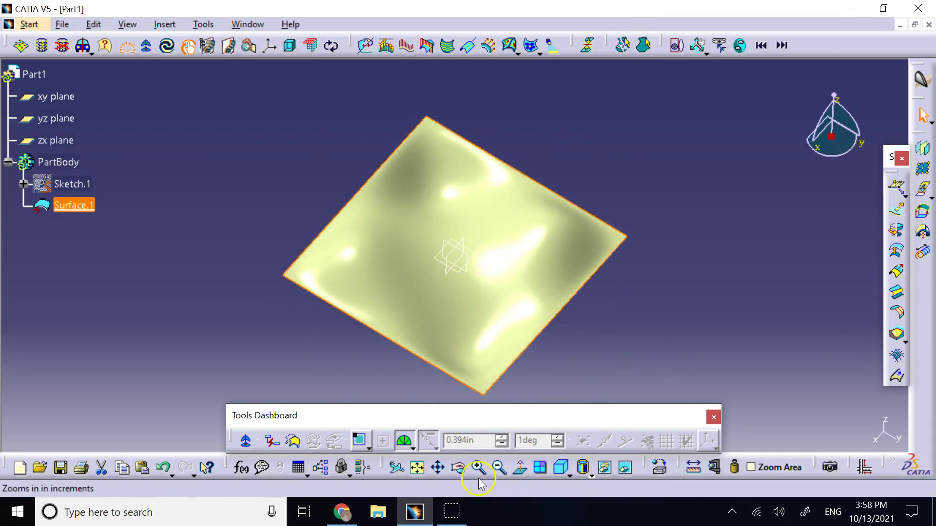
pyautogui.click(458, 468)
pyautogui.moveTo(452, 371); pyautogui.dragTo(341, 254)
pyautogui.click(341, 254)
pyautogui.click(214, 185)
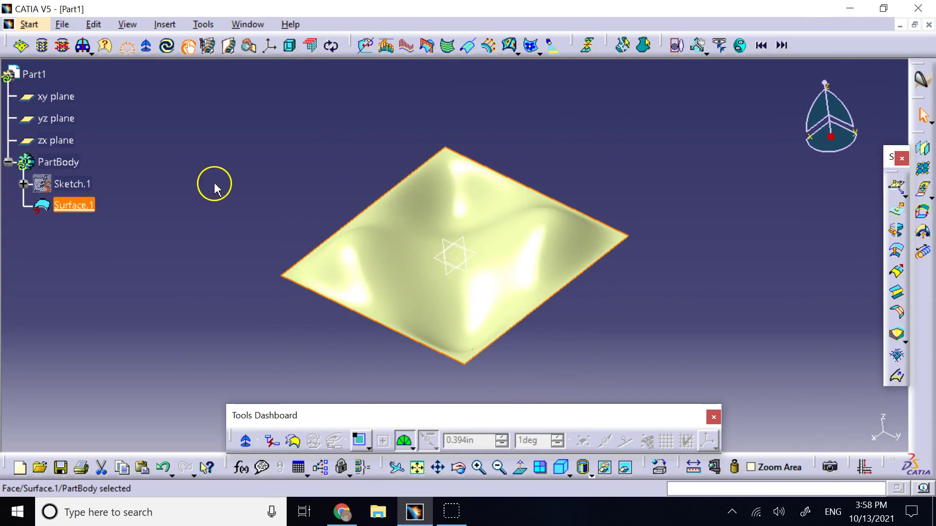
# Undo the control point deformation and the hiding of the sketch.
pyautogui.hotkey('ctrl', 'z')
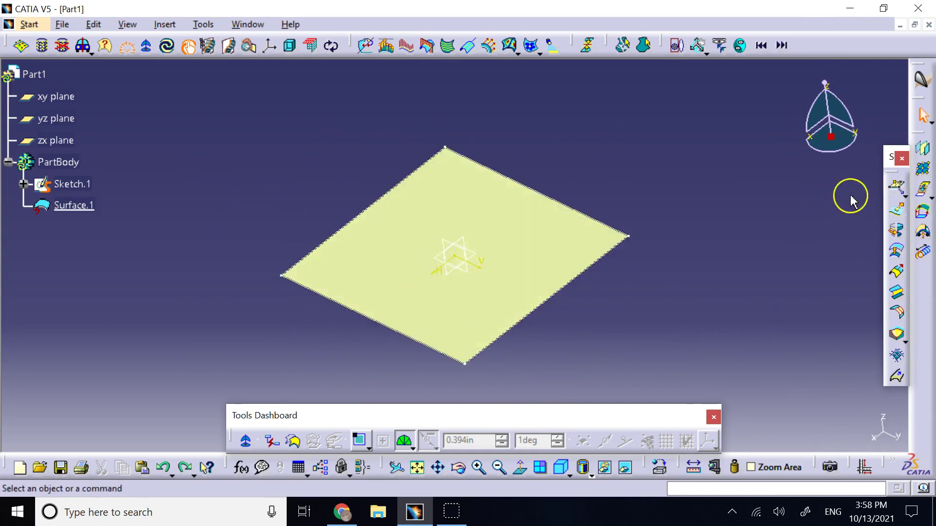
# Start Control Points editing on the flat surface again and set its mesh order to 10 in both U and V.
pyautogui.click(896, 186)
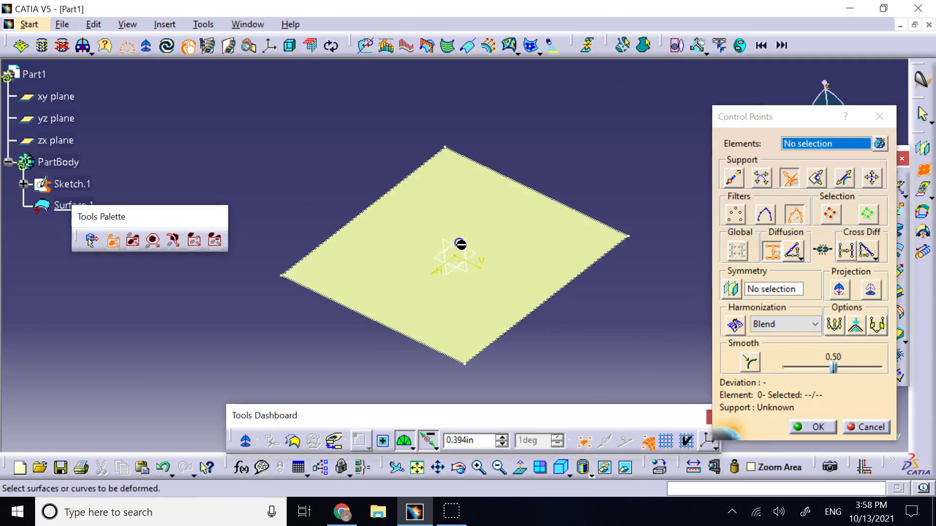
pyautogui.click(518, 227)
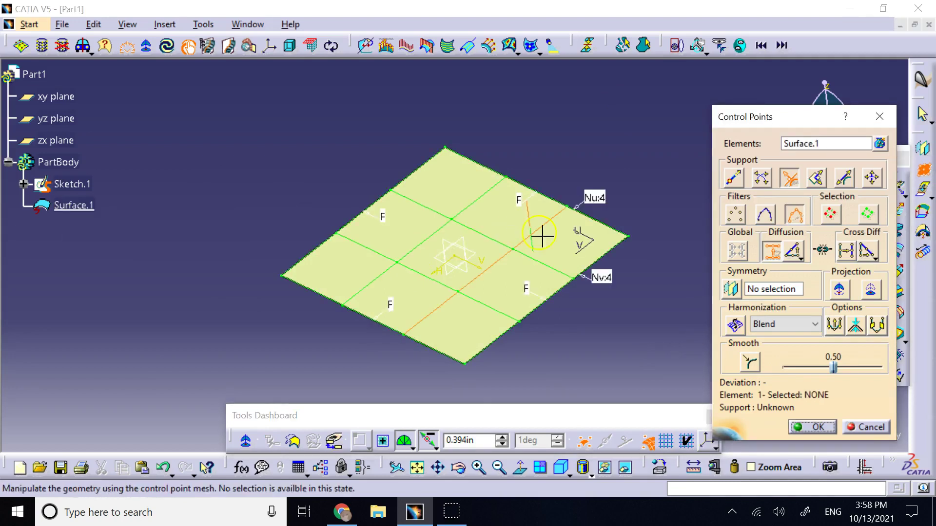
pyautogui.click(604, 274)
pyautogui.rightClick(603, 276)
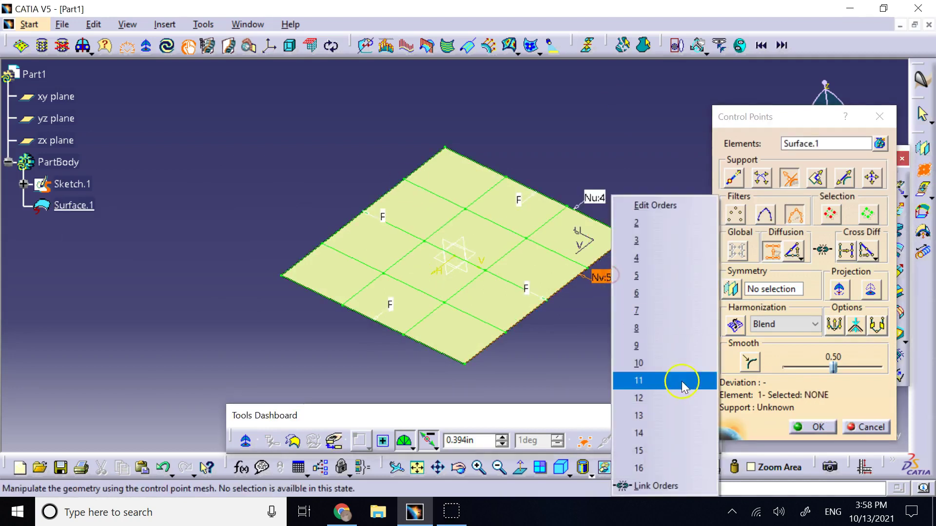
pyautogui.click(667, 381)
pyautogui.rightClick(609, 282)
pyautogui.click(636, 363)
pyautogui.rightClick(599, 200)
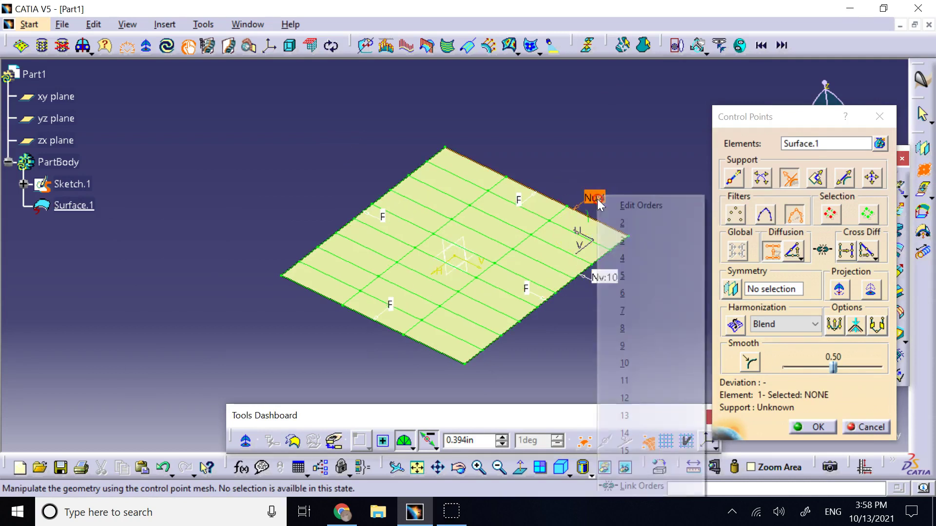
pyautogui.click(629, 361)
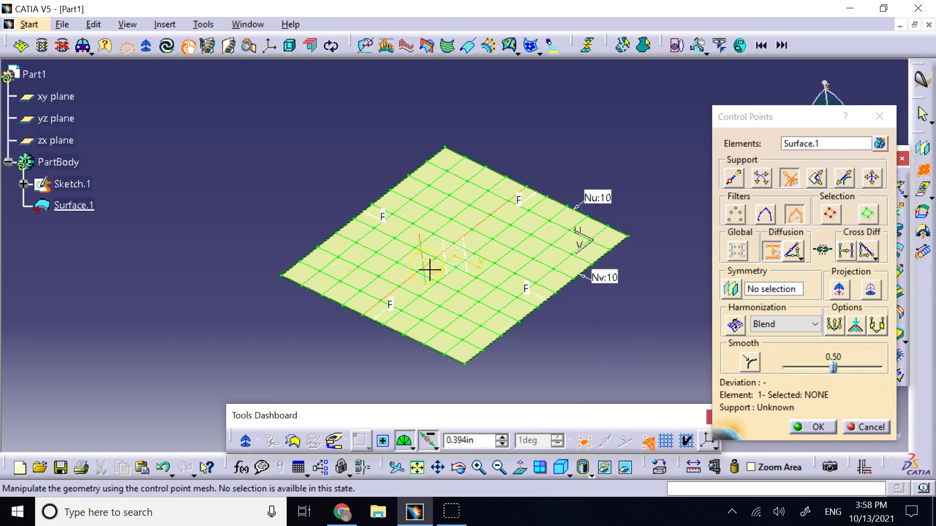
# Pull one whole mesh line of control points upward and a parallel one downward to shape the surface into a wave.
pyautogui.moveTo(430, 253); pyautogui.dragTo(426, 61)
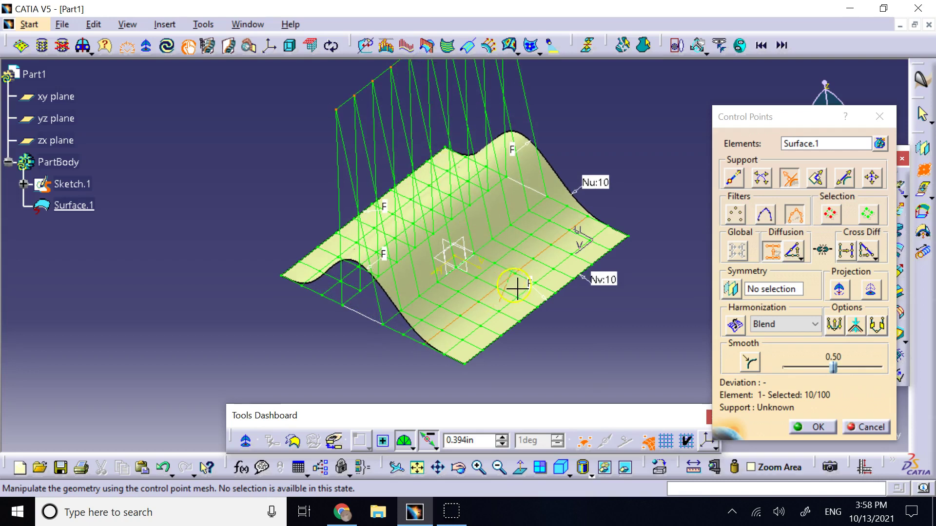
pyautogui.moveTo(509, 283); pyautogui.dragTo(362, 436)
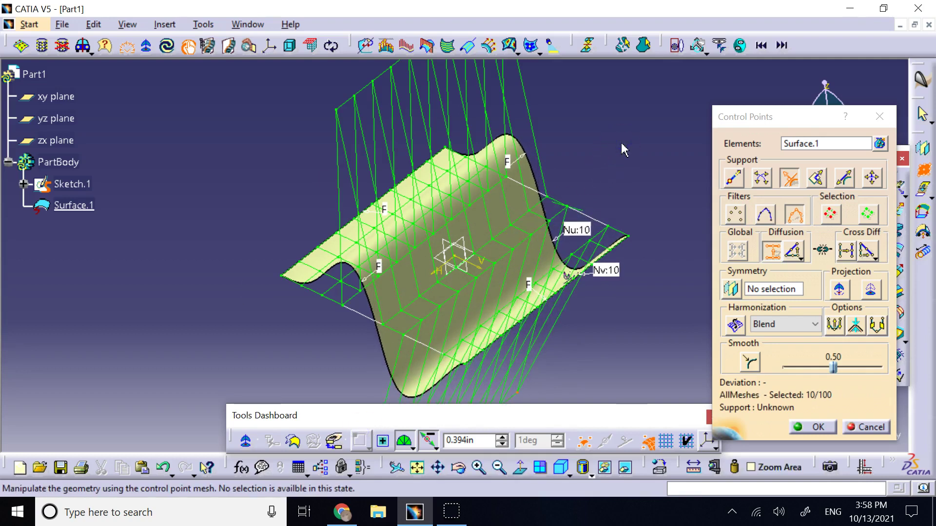
pyautogui.moveTo(779, 126); pyautogui.dragTo(123, 114)
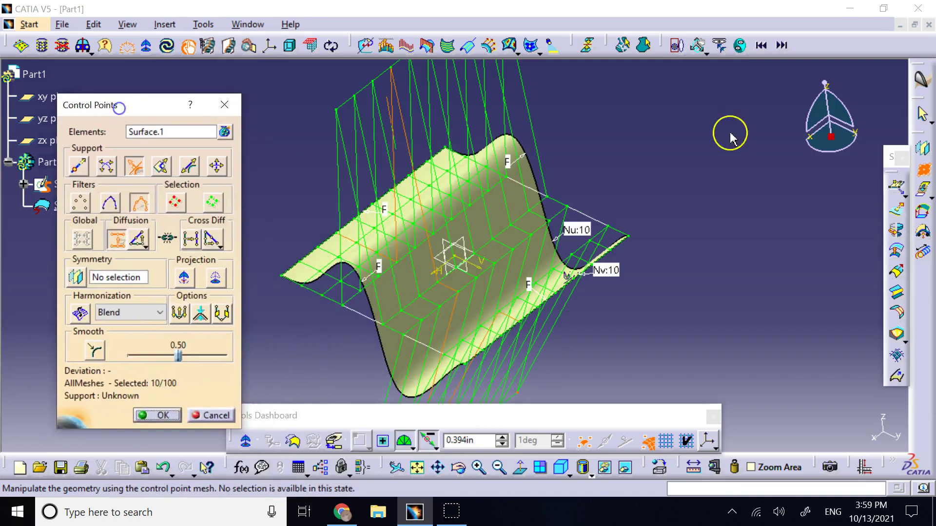
pyautogui.moveTo(840, 156); pyautogui.dragTo(752, 181)
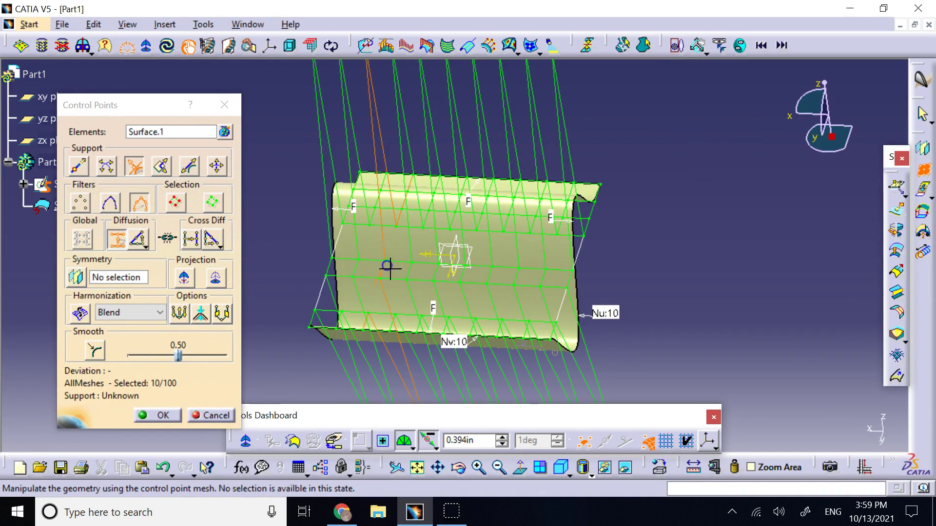
# Raise two parallel mesh lines running across the wave to form two crossing ridges, and accept the deformation.
pyautogui.moveTo(387, 267); pyautogui.dragTo(443, 419)
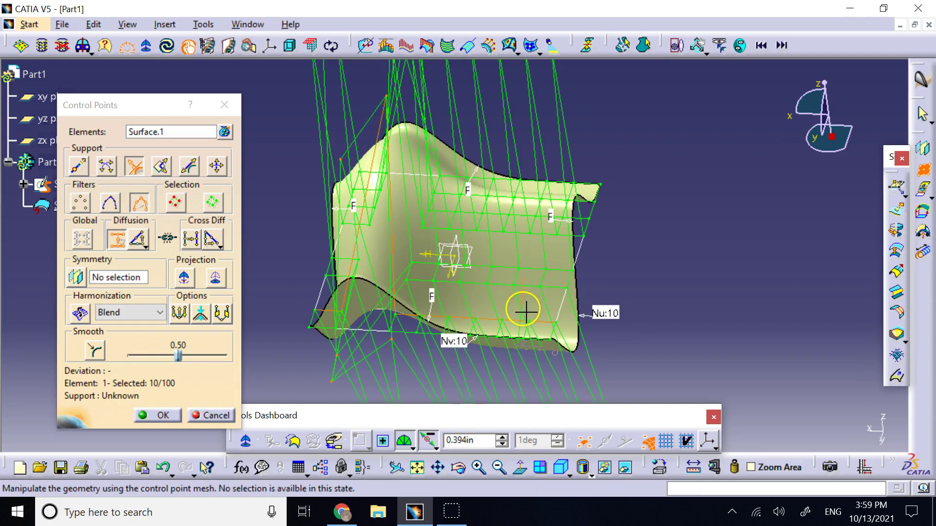
pyautogui.moveTo(520, 278); pyautogui.dragTo(550, 401)
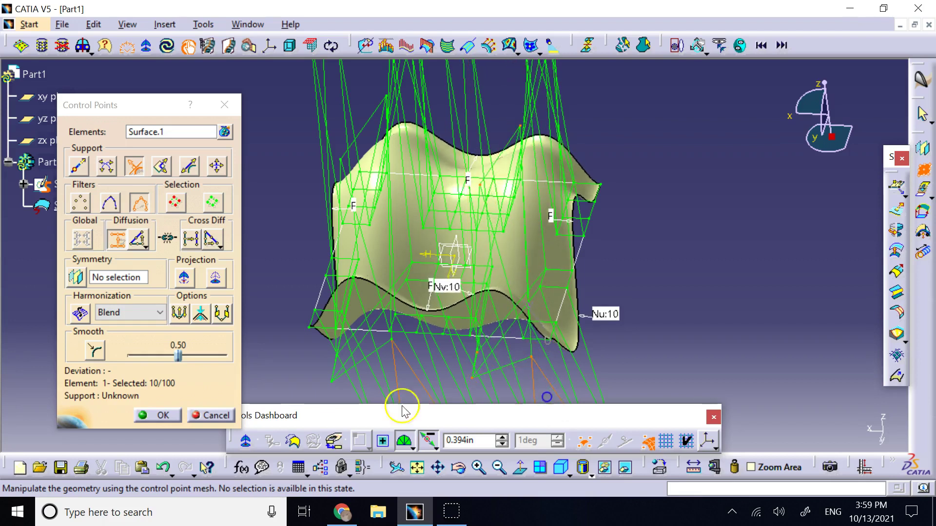
pyautogui.click(155, 415)
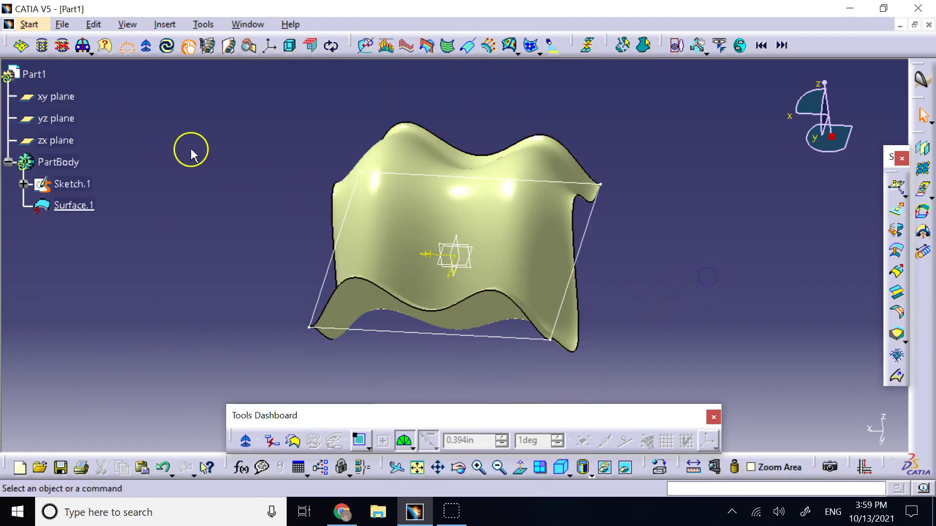
# Hide Sketch.1 and examine the waved surface from another angle.
pyautogui.rightClick(68, 186)
pyautogui.click(132, 239)
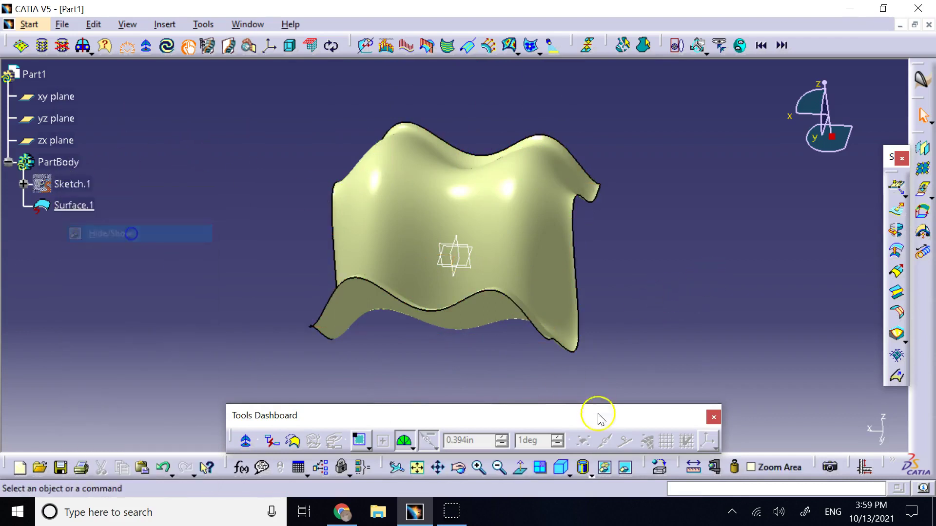
pyautogui.click(459, 468)
pyautogui.moveTo(441, 341)
pyautogui.mouseDown()
pyautogui.moveTo(496, 217)
pyautogui.moveTo(593, 279)
pyautogui.moveTo(647, 290)
pyautogui.moveTo(622, 196)
pyautogui.moveTo(464, 258)
pyautogui.moveTo(468, 354)
pyautogui.moveTo(488, 397)
pyautogui.moveTo(502, 278)
pyautogui.moveTo(379, 190)
pyautogui.moveTo(206, 201)
pyautogui.moveTo(105, 47)
pyautogui.moveTo(306, 107)
pyautogui.moveTo(593, 273)
pyautogui.moveTo(748, 167)
pyautogui.moveTo(519, 185)
pyautogui.moveTo(451, 251)
pyautogui.moveTo(412, 265)
pyautogui.moveTo(416, 155)
pyautogui.moveTo(496, 227)
pyautogui.moveTo(666, 311)
pyautogui.moveTo(493, 226)
pyautogui.moveTo(478, 229)
pyautogui.mouseUp()
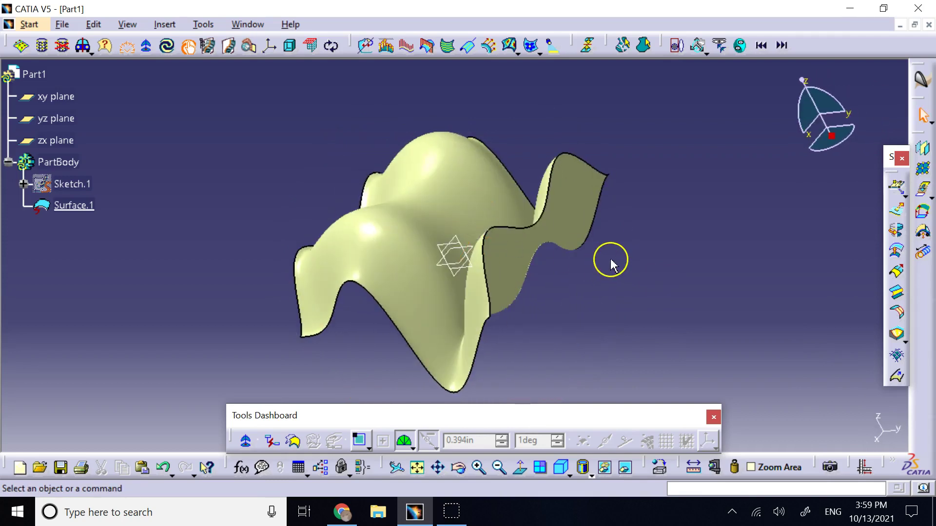
# Undo the deformation and the sketch hiding, and reopen the flat surface in Control Points with mesh order 10 in both U and V.
pyautogui.hotkey('ctrl', 'z')
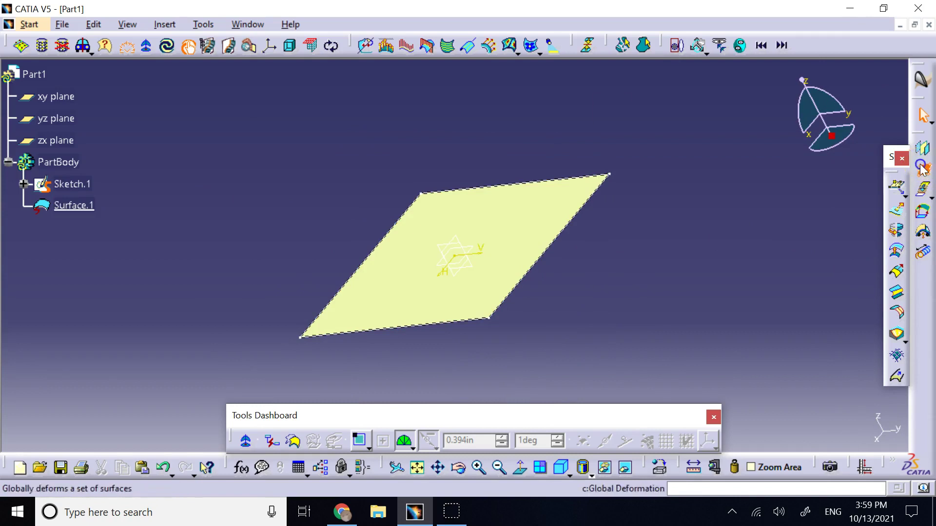
pyautogui.click(924, 169)
pyautogui.click(536, 221)
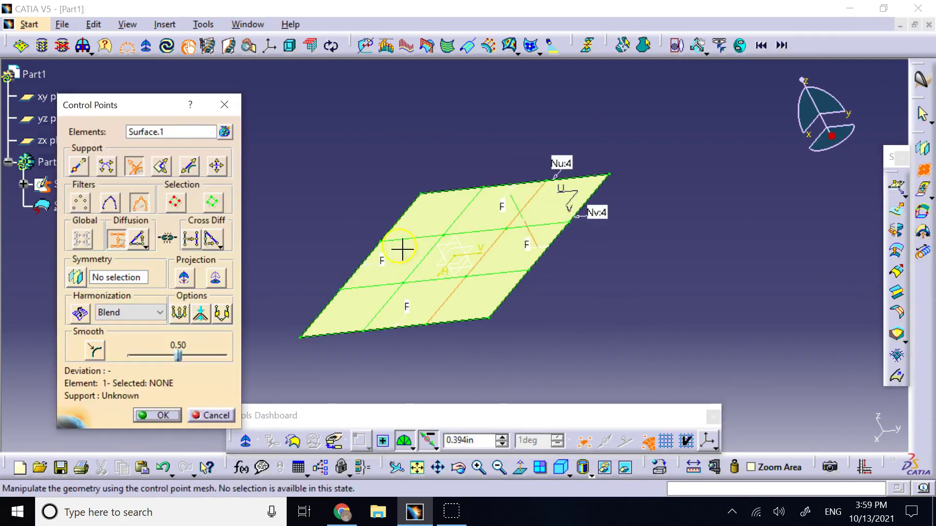
pyautogui.rightClick(564, 168)
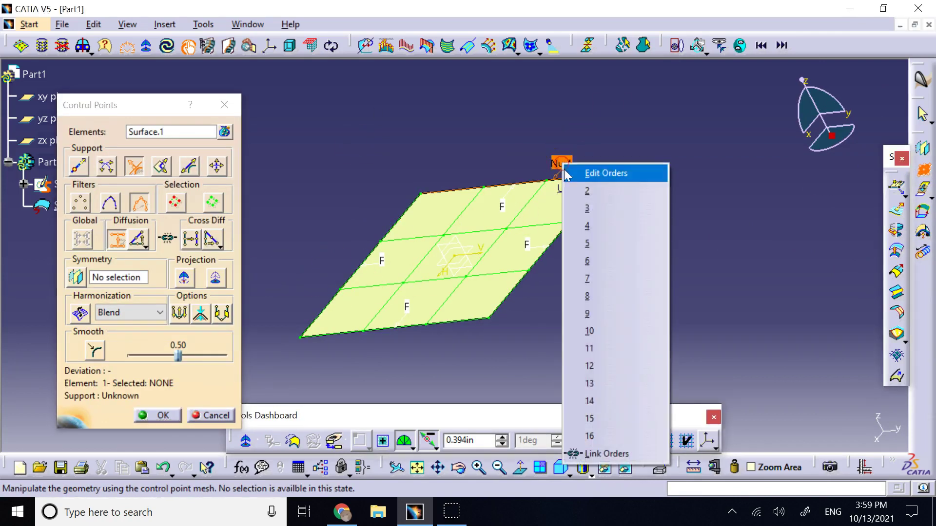
pyautogui.click(589, 330)
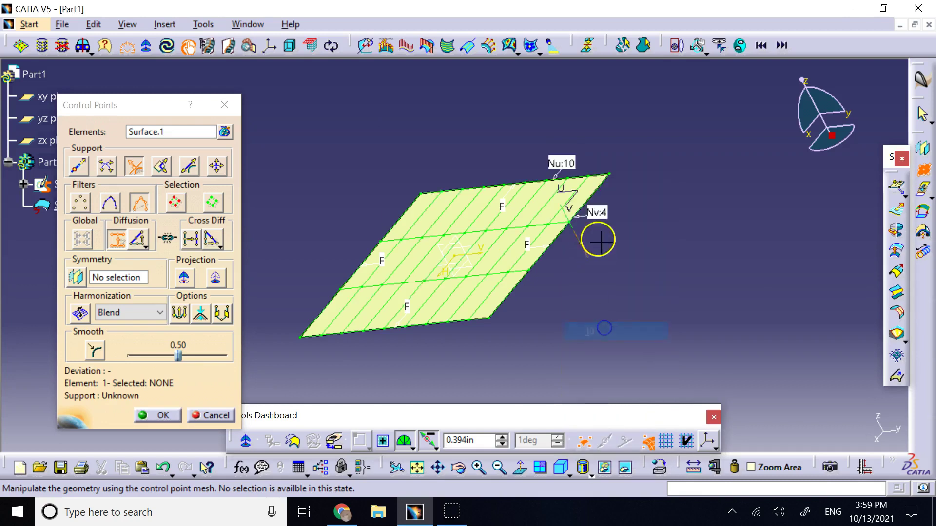
pyautogui.rightClick(606, 217)
pyautogui.click(637, 357)
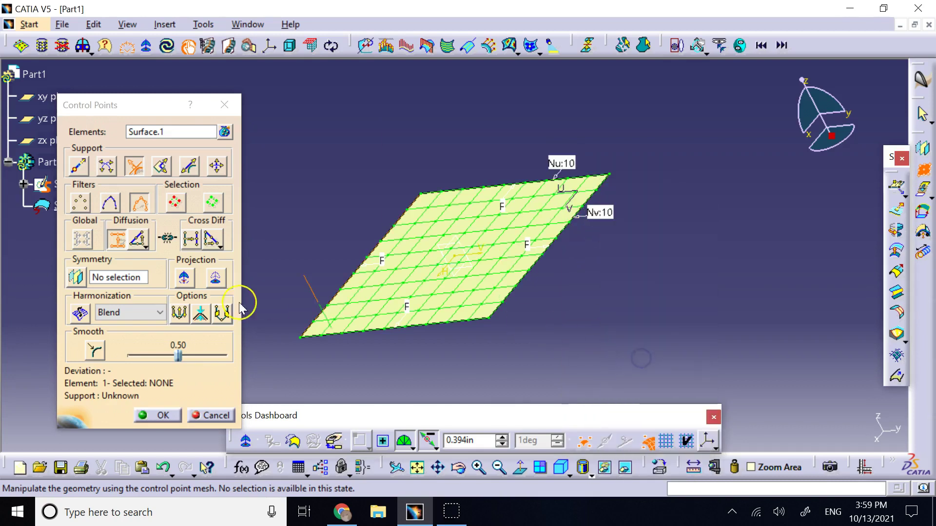
# In isometric view, pull one inner control point of the flat surface high upward along its local normal.
pyautogui.click(561, 467)
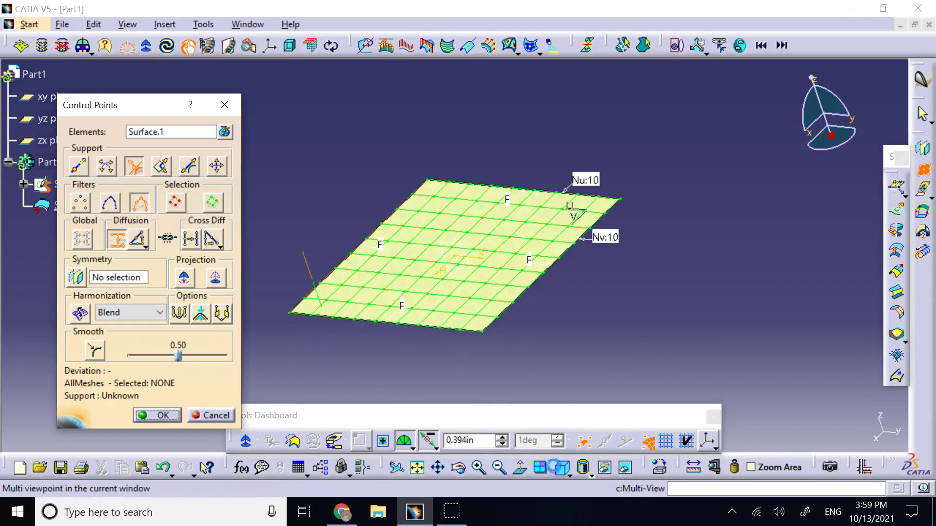
pyautogui.moveTo(379, 248); pyautogui.dragTo(372, 38)
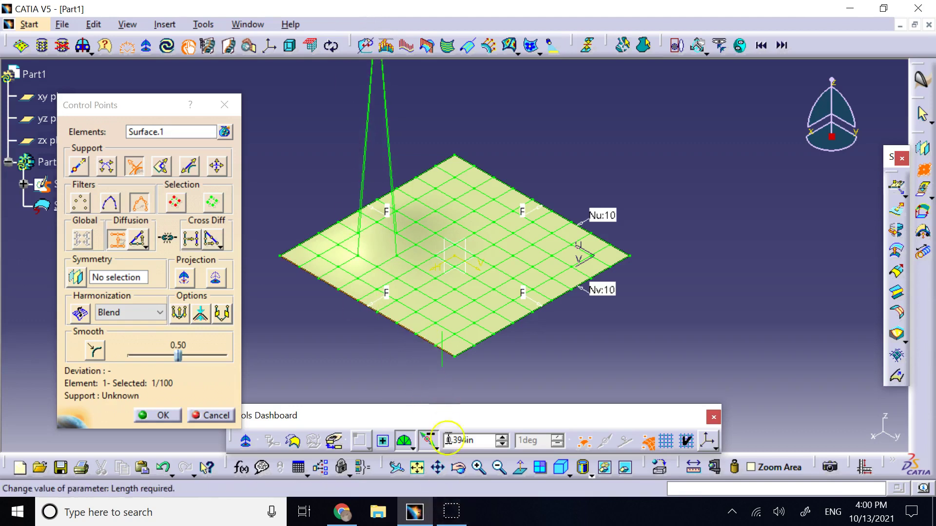
pyautogui.click(498, 467)
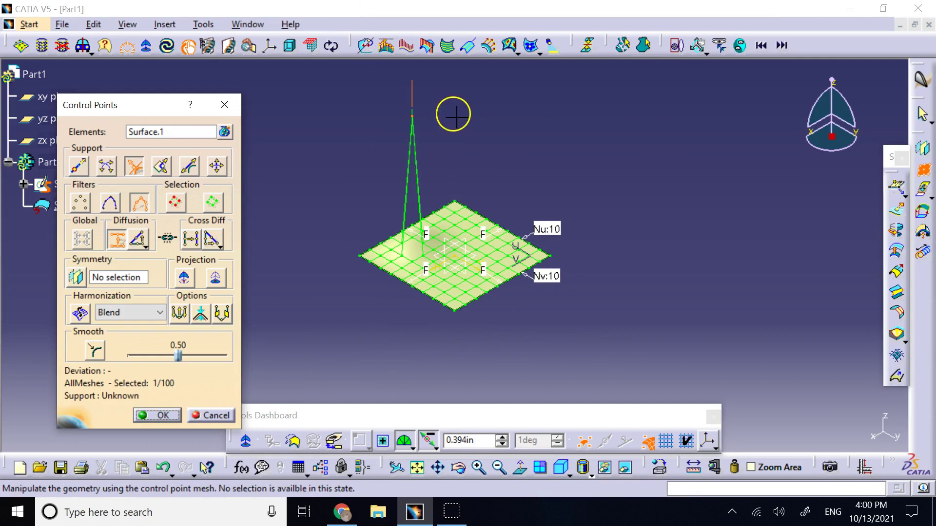
# Switch the support to local tangents, pull the raised control point sideways away from the surface, and accept the deformation.
pyautogui.click(192, 168)
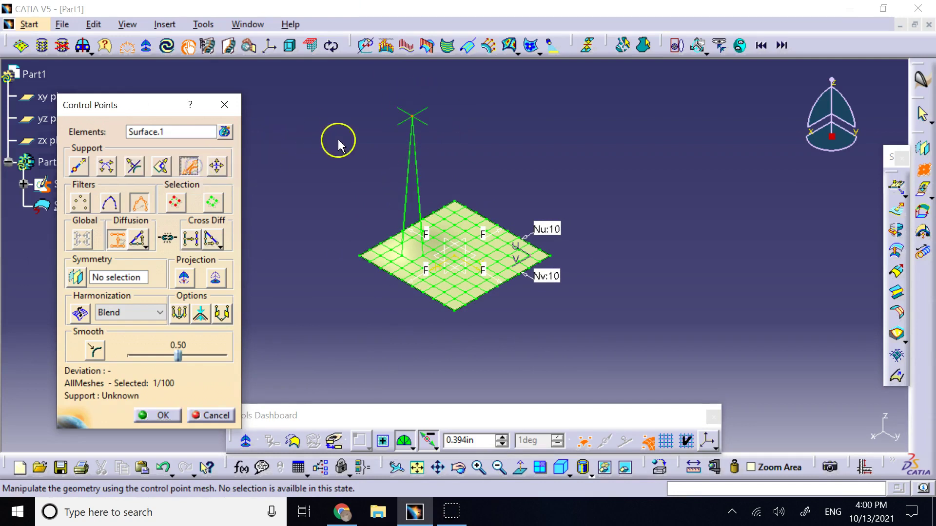
pyautogui.moveTo(403, 122); pyautogui.dragTo(251, 2)
pyautogui.click(136, 167)
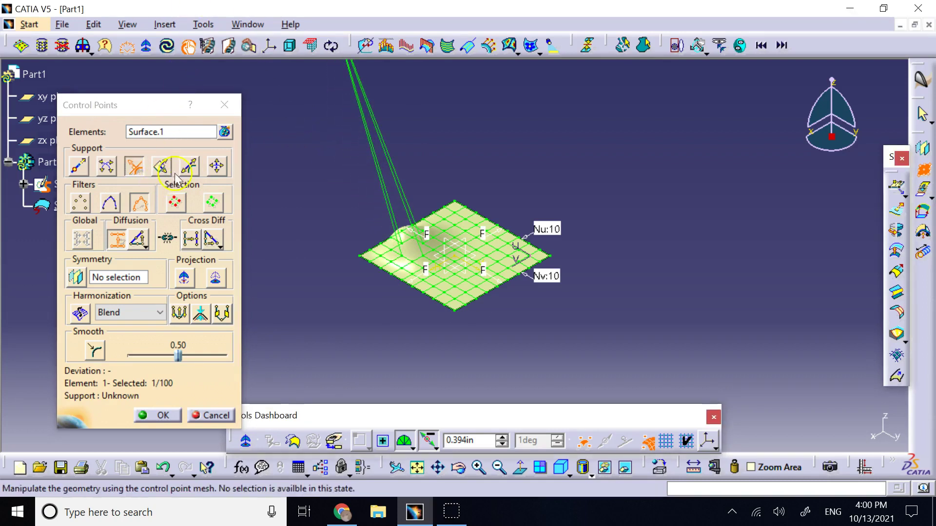
pyautogui.click(189, 167)
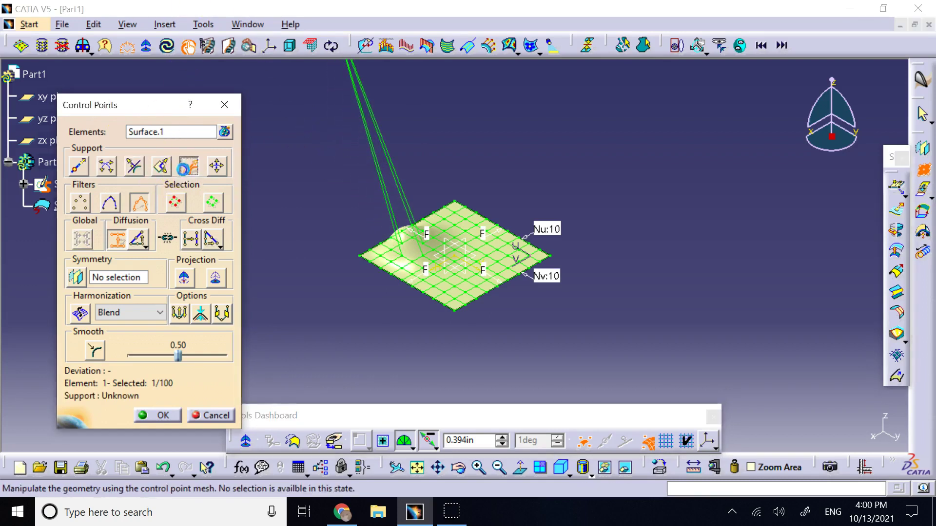
pyautogui.click(500, 468)
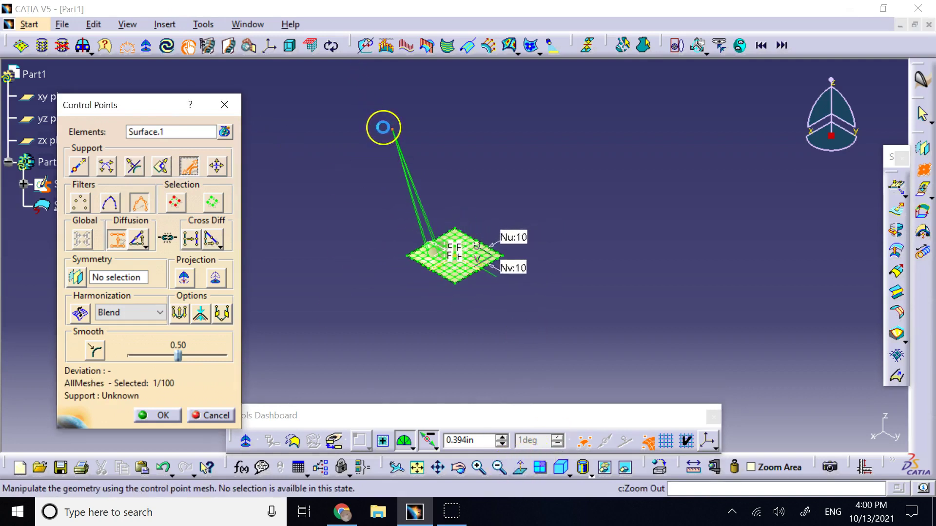
pyautogui.moveTo(383, 128); pyautogui.dragTo(263, 141)
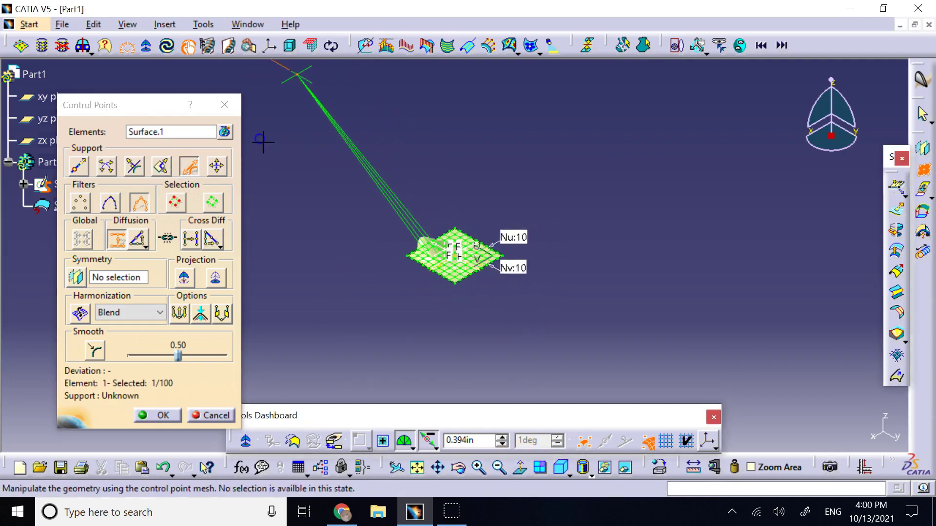
pyautogui.click(156, 416)
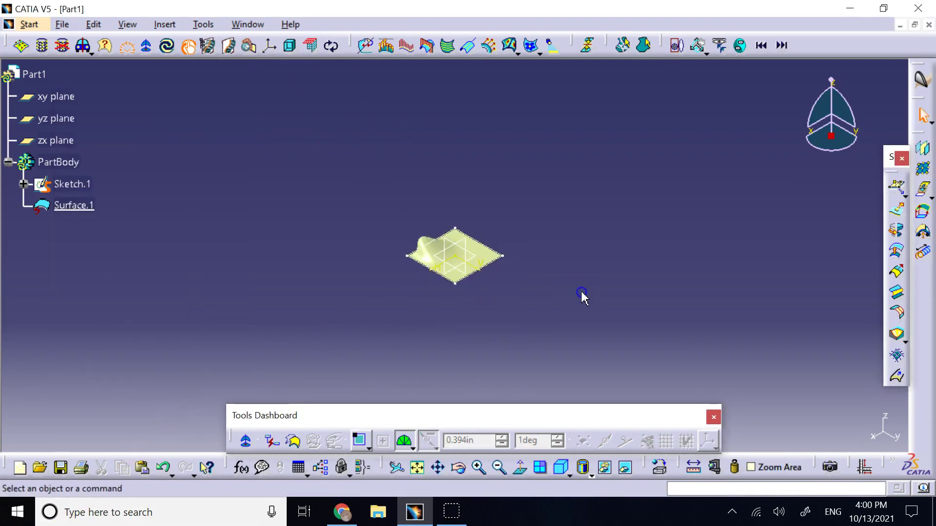
# Hide Sketch.1 and examine the bump on the surface from another angle.
pyautogui.rightClick(73, 185)
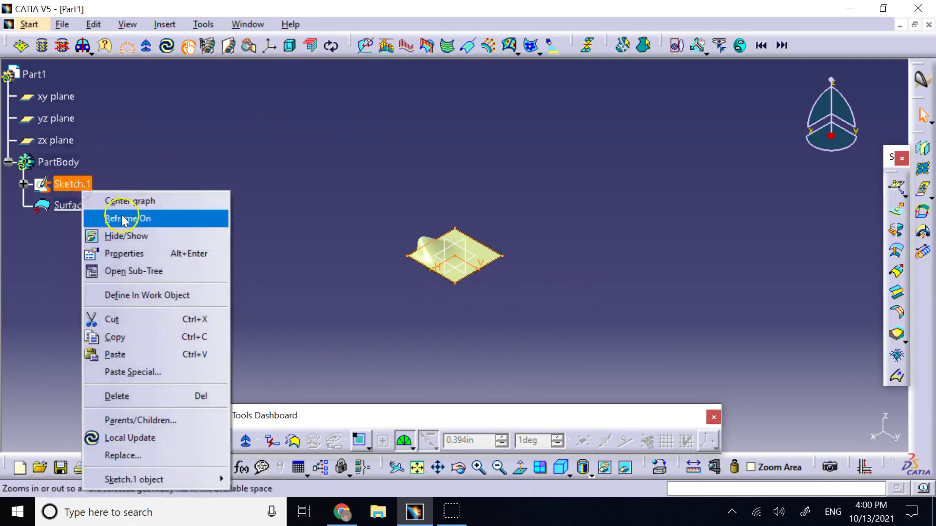
pyautogui.click(130, 236)
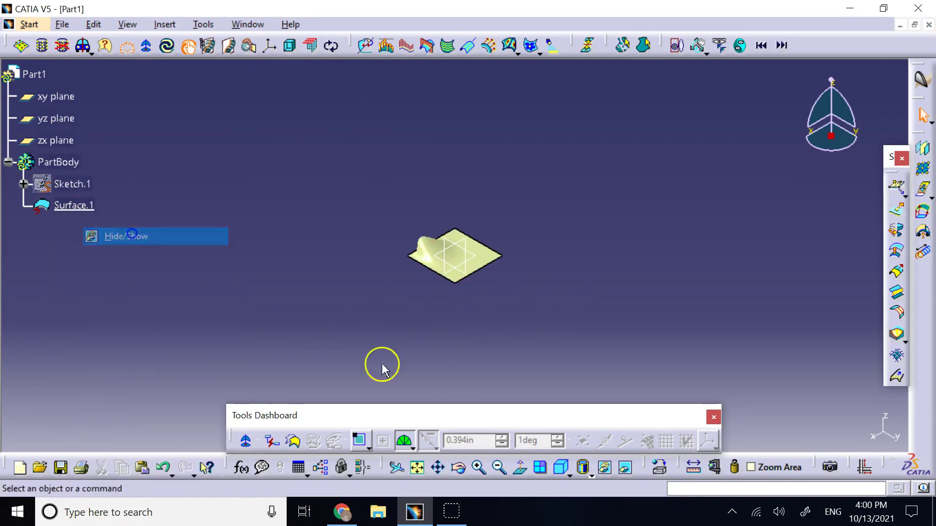
pyautogui.moveTo(280, 309); pyautogui.dragTo(648, 187, button='middle')
pyautogui.click(458, 468)
pyautogui.moveTo(379, 289); pyautogui.dragTo(549, 265)
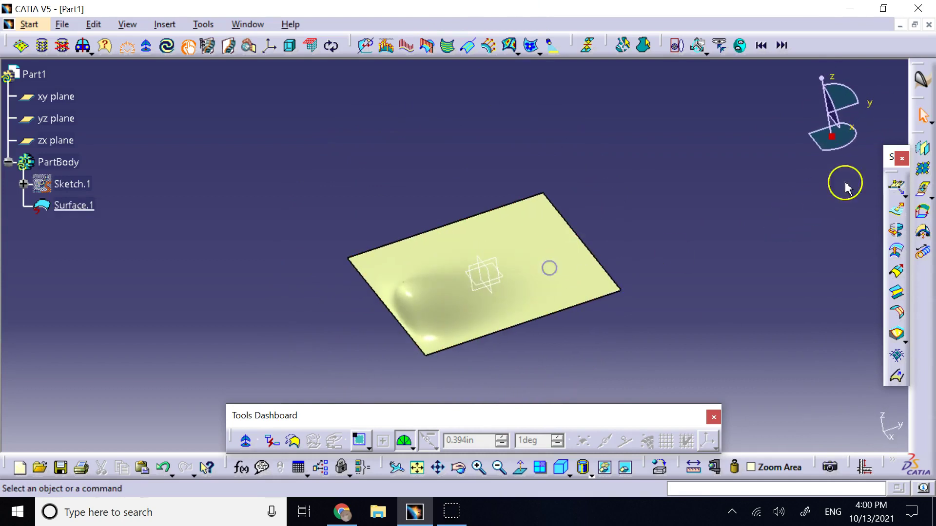
# Reopen the bumped surface in Control Points and set the movement support to Local Normals.
pyautogui.click(920, 168)
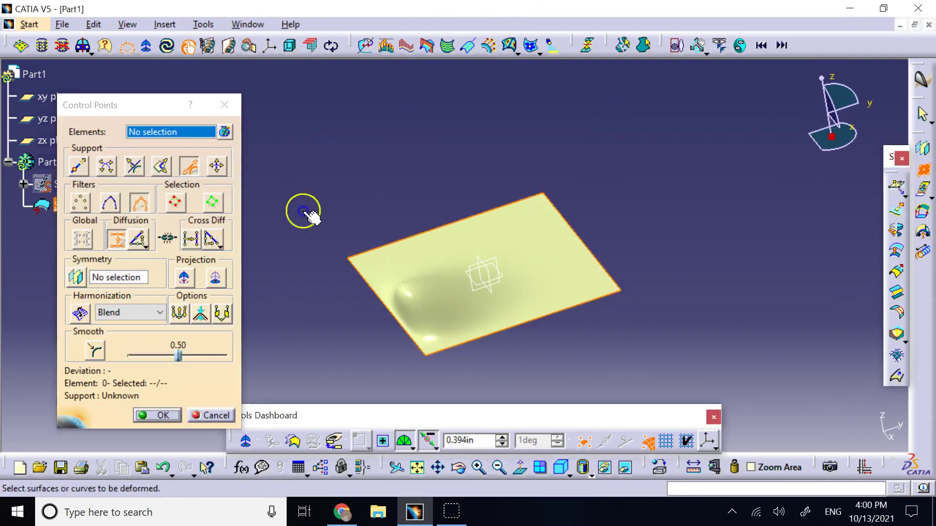
pyautogui.click(454, 317)
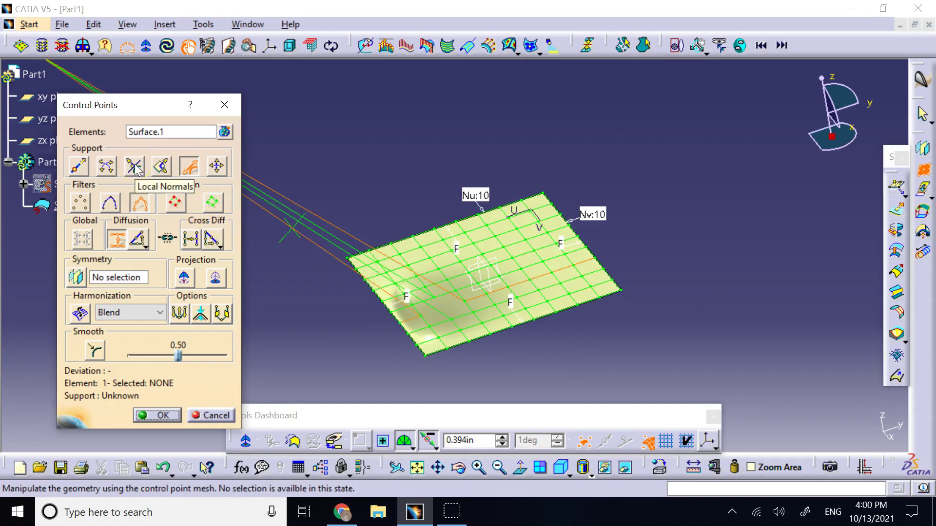
pyautogui.click(109, 168)
pyautogui.click(105, 167)
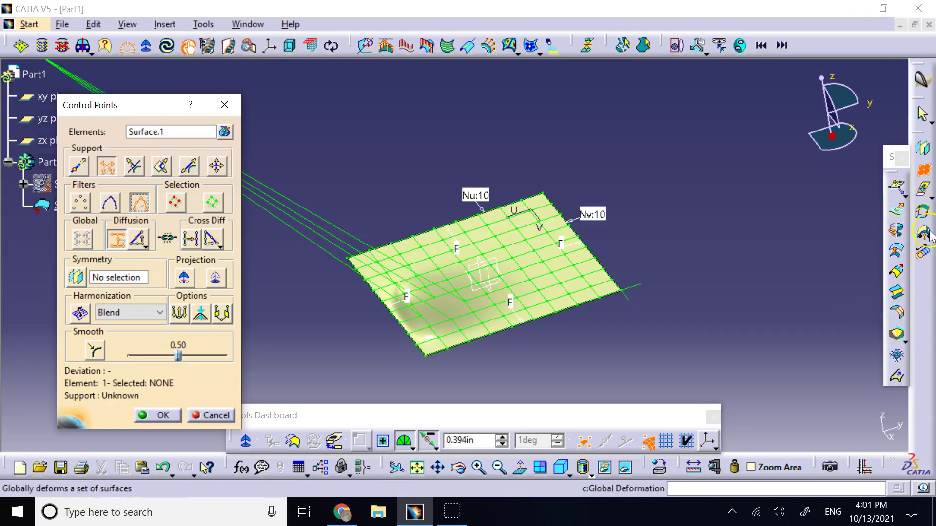
pyautogui.click(925, 193)
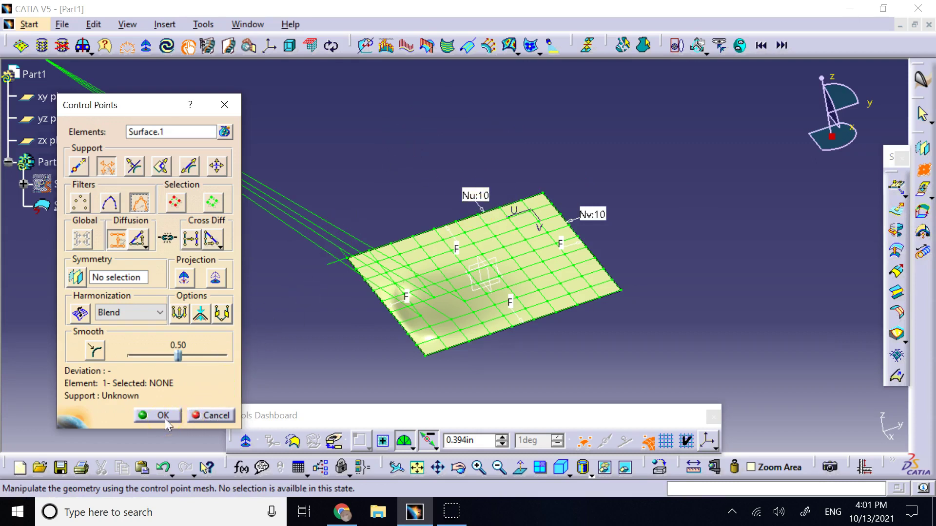
pyautogui.click(134, 167)
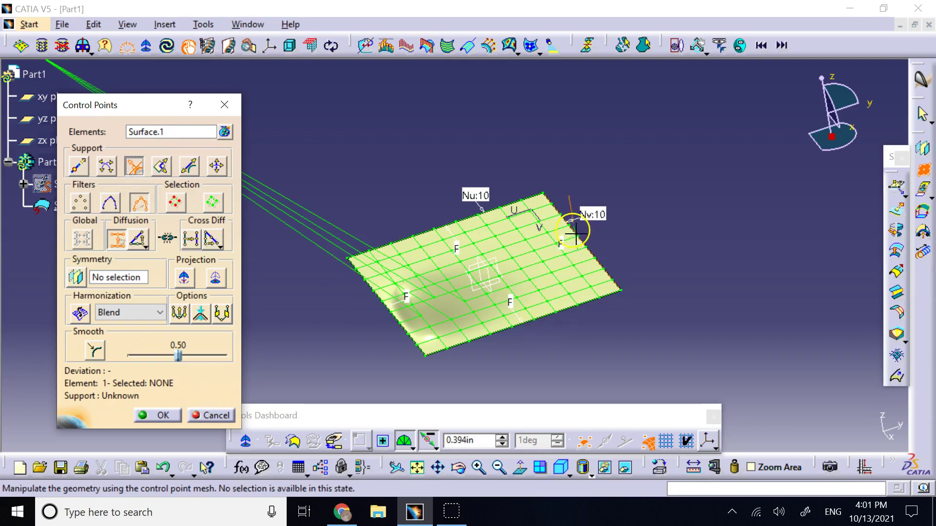
# Raise the mesh line beside the edge opposite the bump into a ridge, pull one control point on that edge outward, and accept.
pyautogui.moveTo(584, 245)
pyautogui.mouseDown()
pyautogui.moveTo(604, 197)
pyautogui.moveTo(601, 241)
pyautogui.mouseUp()
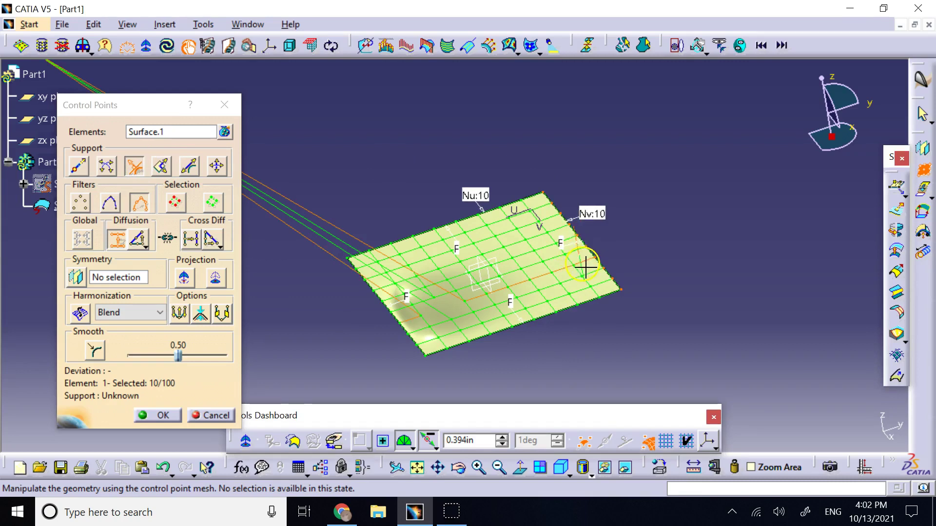
pyautogui.moveTo(579, 268); pyautogui.dragTo(570, 219)
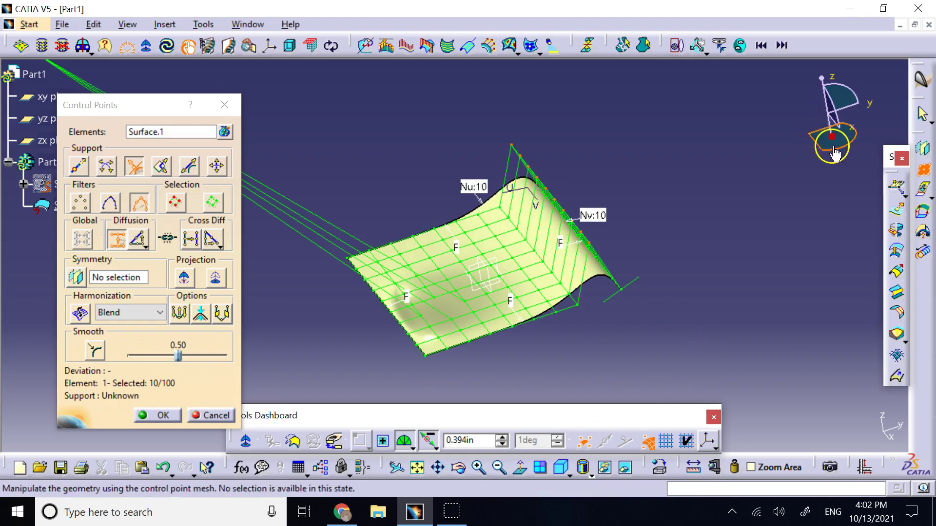
pyautogui.moveTo(844, 154); pyautogui.dragTo(657, 188)
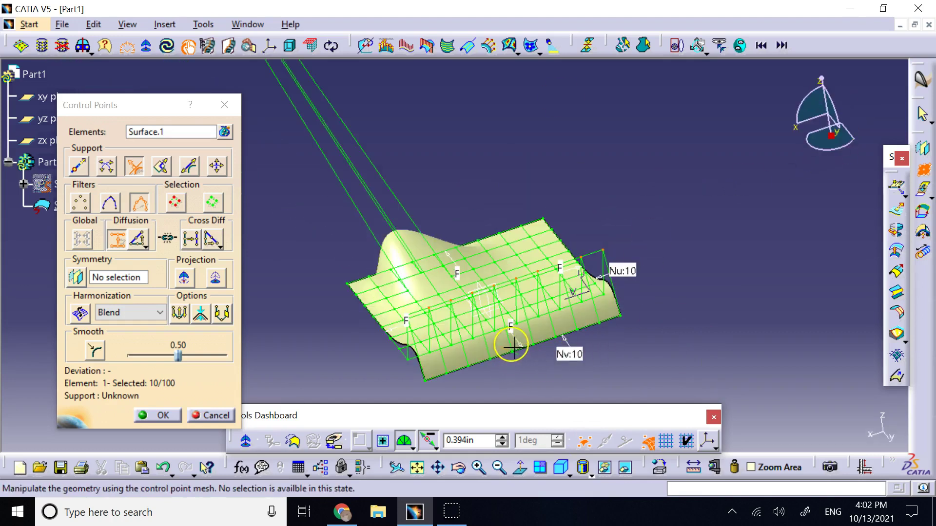
pyautogui.moveTo(535, 348); pyautogui.dragTo(661, 402)
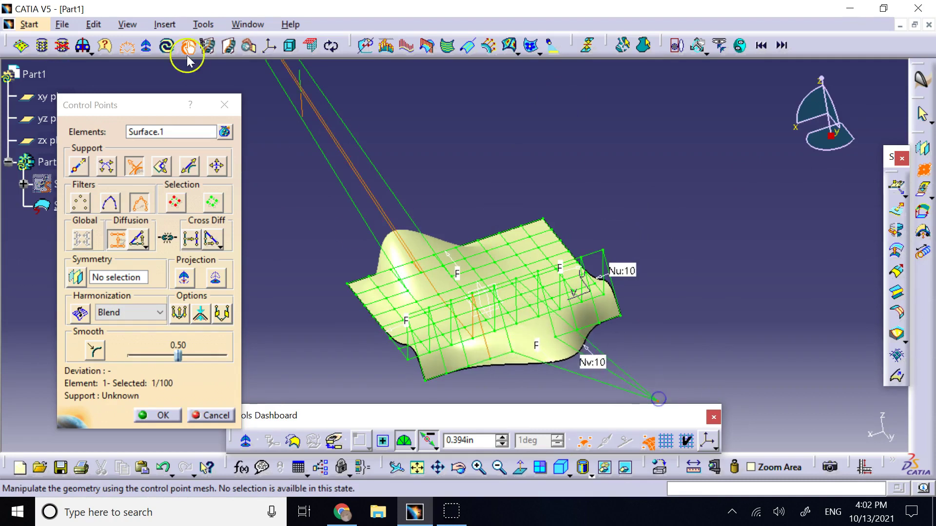
pyautogui.click(159, 417)
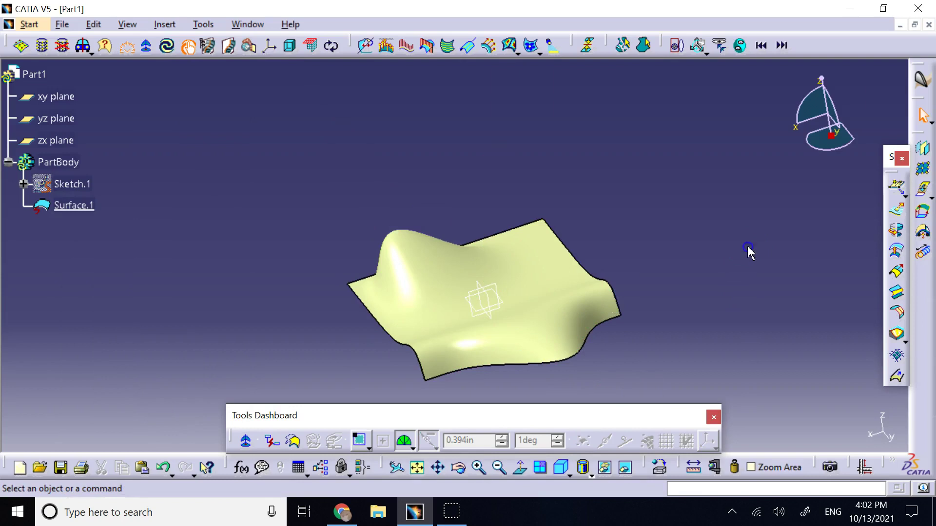
# Extend the surface about 0.863 in at one side edge next to the pointed edge, and stretch the pointed edge far outward.
pyautogui.click(459, 468)
pyautogui.moveTo(491, 376); pyautogui.dragTo(645, 347)
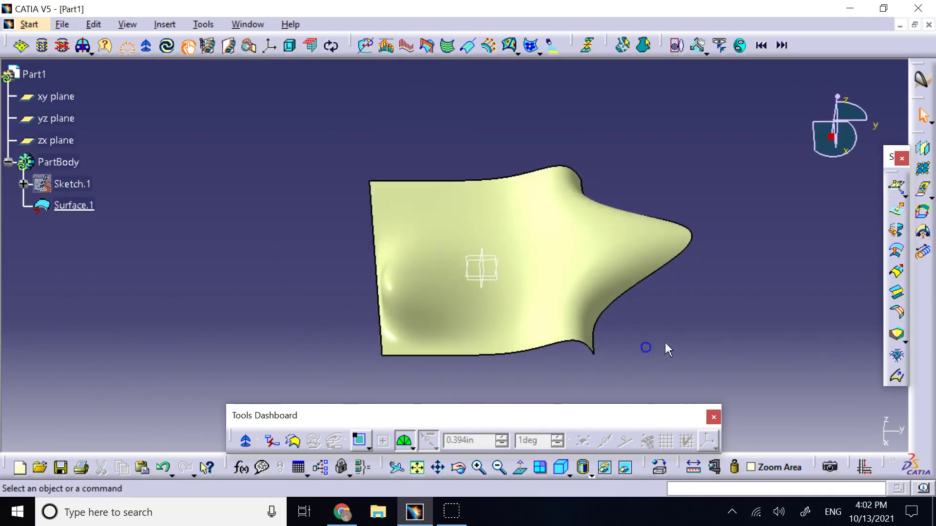
pyautogui.click(923, 257)
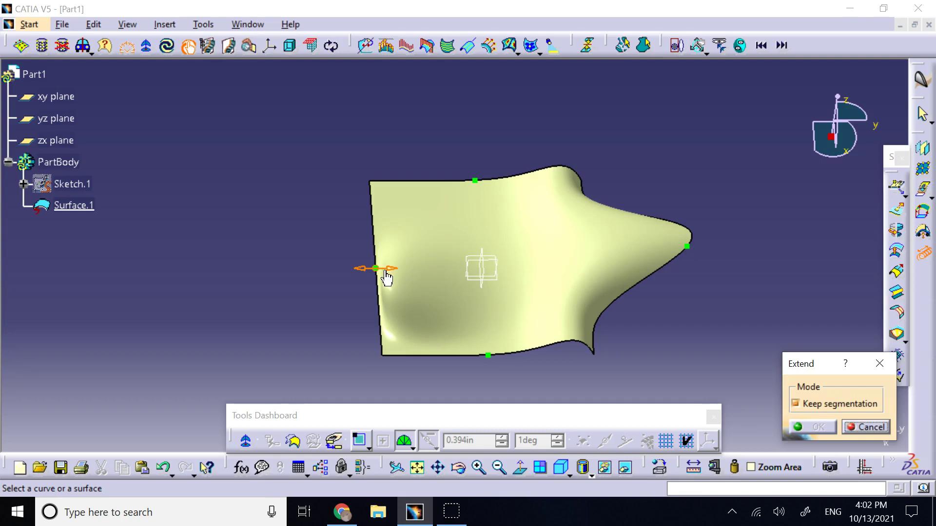
pyautogui.click(484, 366)
pyautogui.moveTo(491, 361)
pyautogui.mouseDown()
pyautogui.moveTo(516, 391)
pyautogui.moveTo(493, 344)
pyautogui.moveTo(506, 320)
pyautogui.moveTo(499, 357)
pyautogui.mouseUp()
pyautogui.click(484, 199)
pyautogui.moveTo(479, 184); pyautogui.dragTo(468, 165)
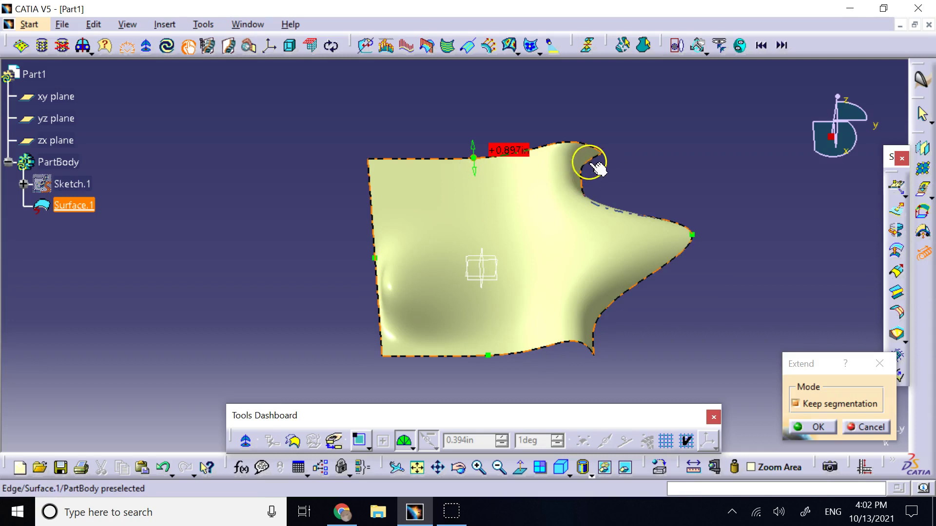
pyautogui.moveTo(476, 165)
pyautogui.mouseDown()
pyautogui.moveTo(477, 189)
pyautogui.moveTo(482, 141)
pyautogui.moveTo(484, 165)
pyautogui.mouseUp()
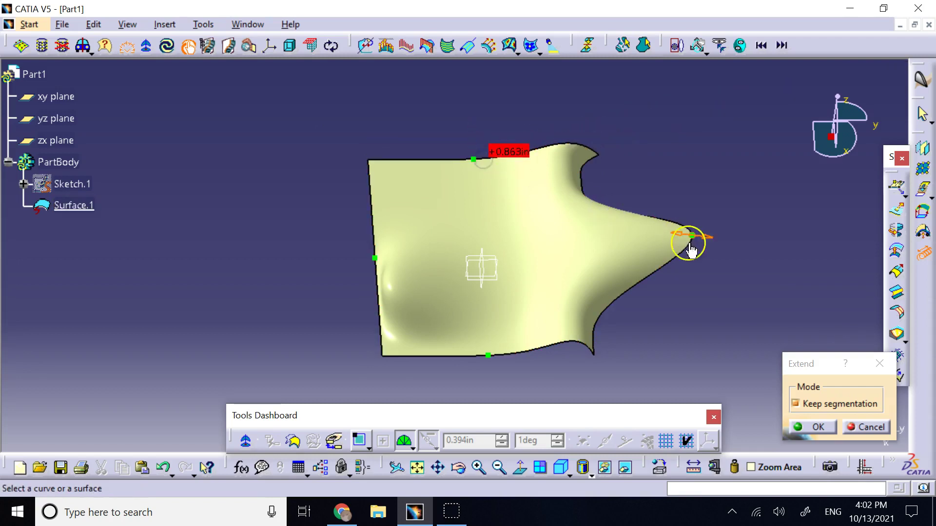
pyautogui.moveTo(695, 245); pyautogui.dragTo(839, 327)
pyautogui.click(822, 426)
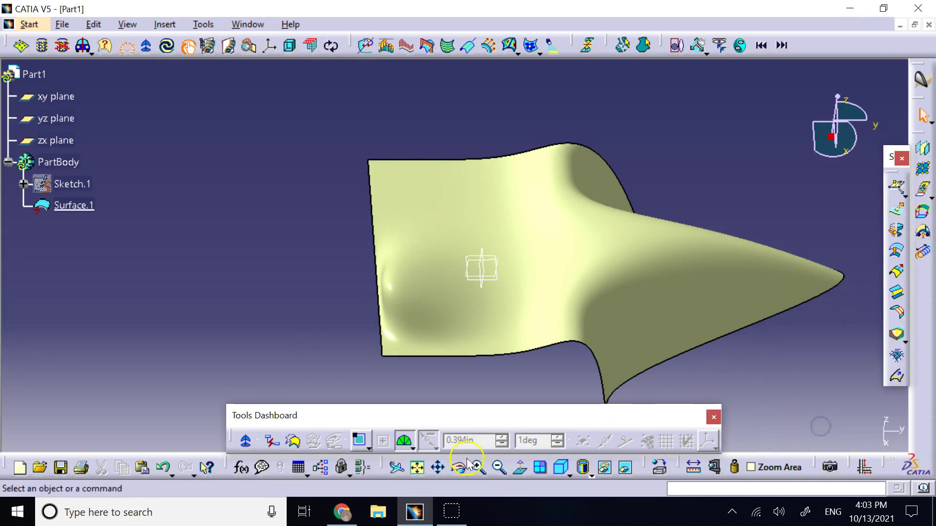
pyautogui.moveTo(721, 347); pyautogui.dragTo(869, 263, button='middle')
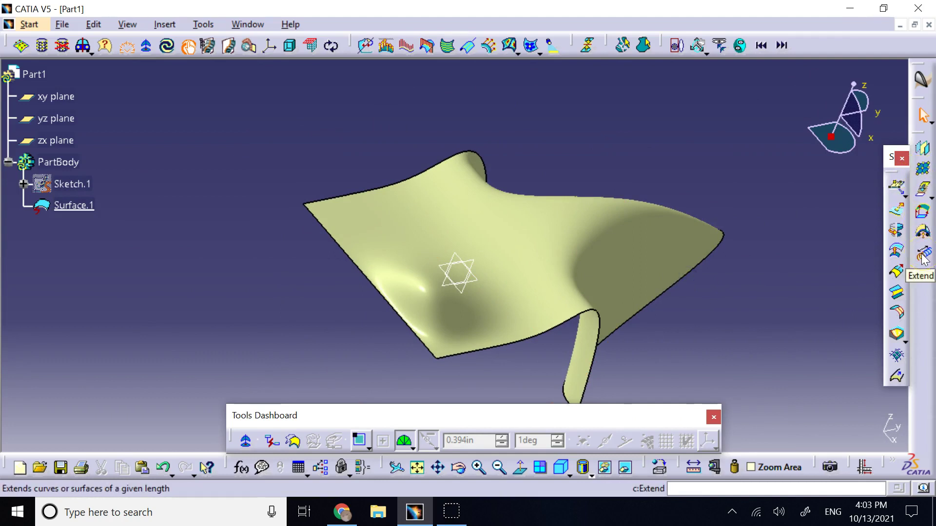
pyautogui.click(573, 215)
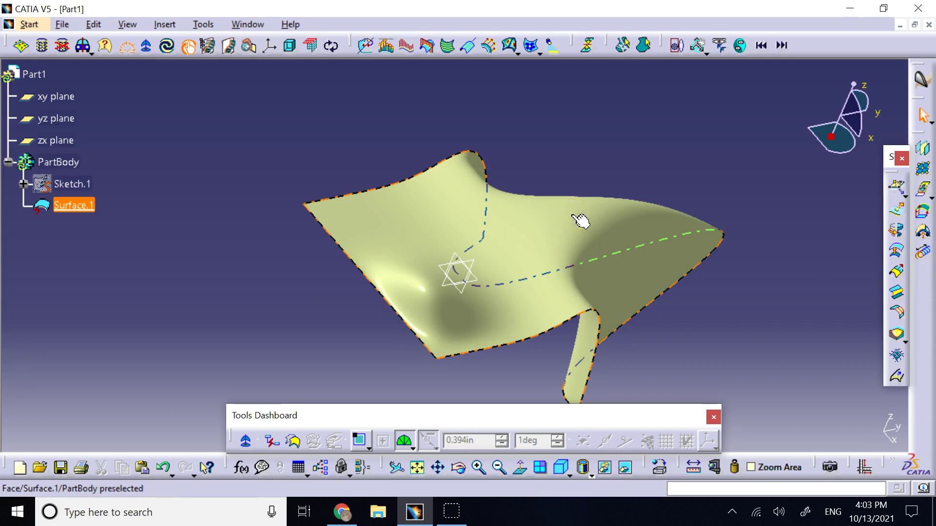
pyautogui.click(198, 205)
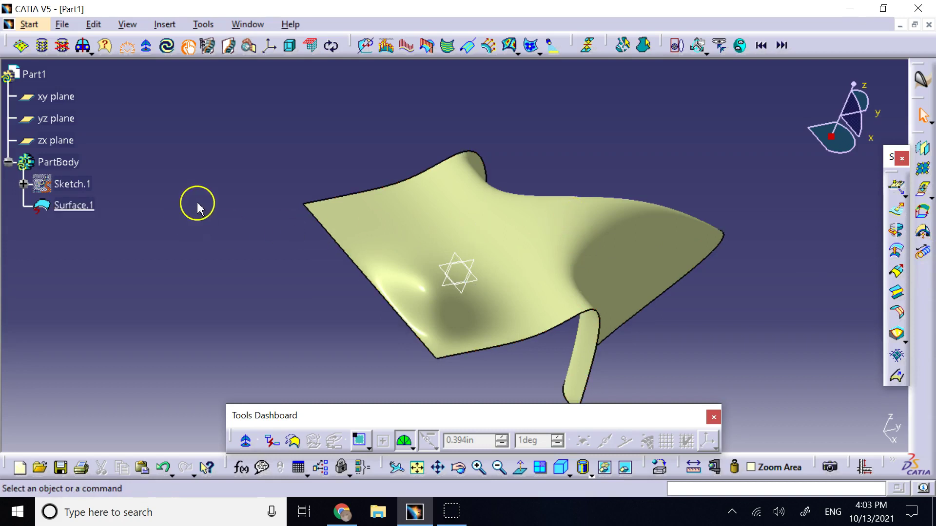